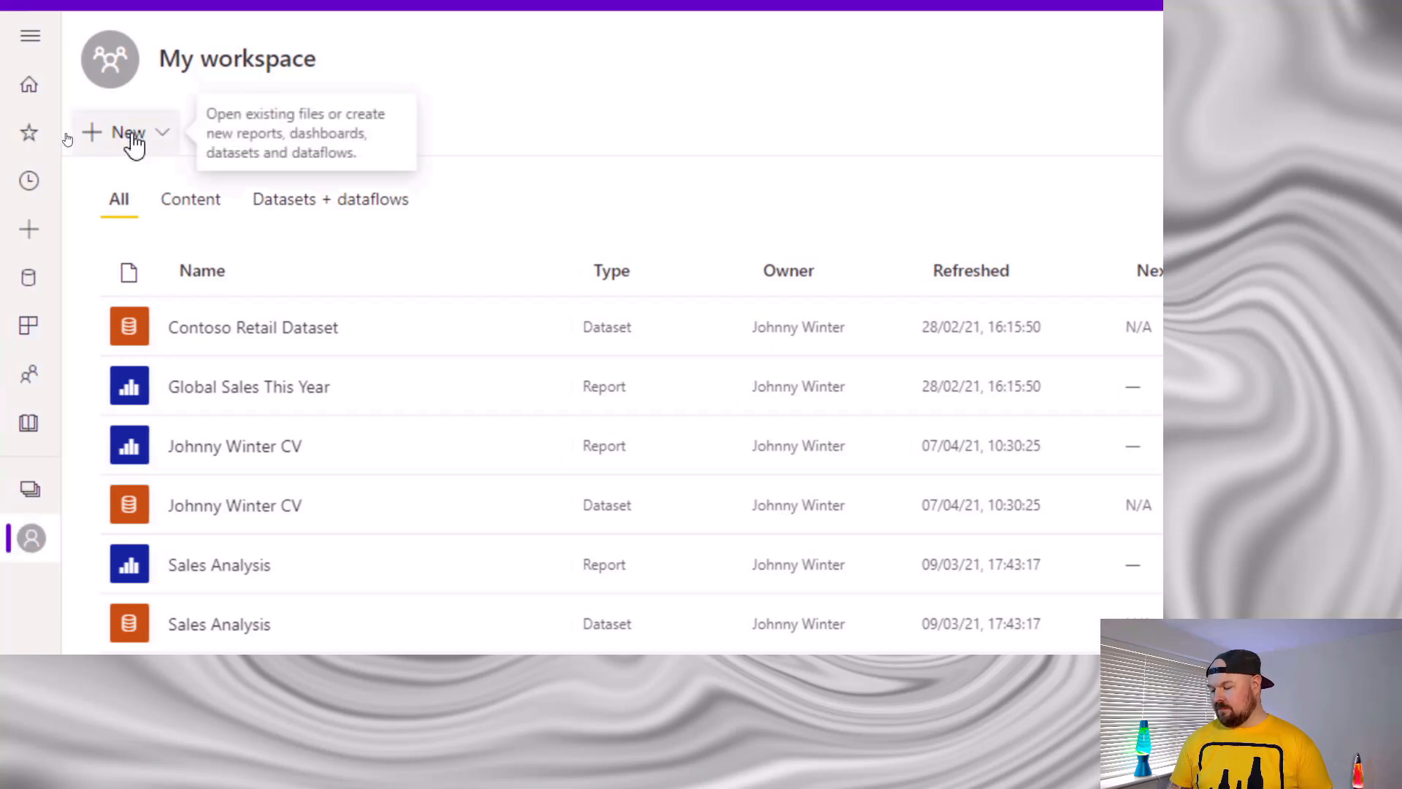
Step: Start a new paginated report from My workspace and download the Power BI Report Builder installer
left_click(133, 144)
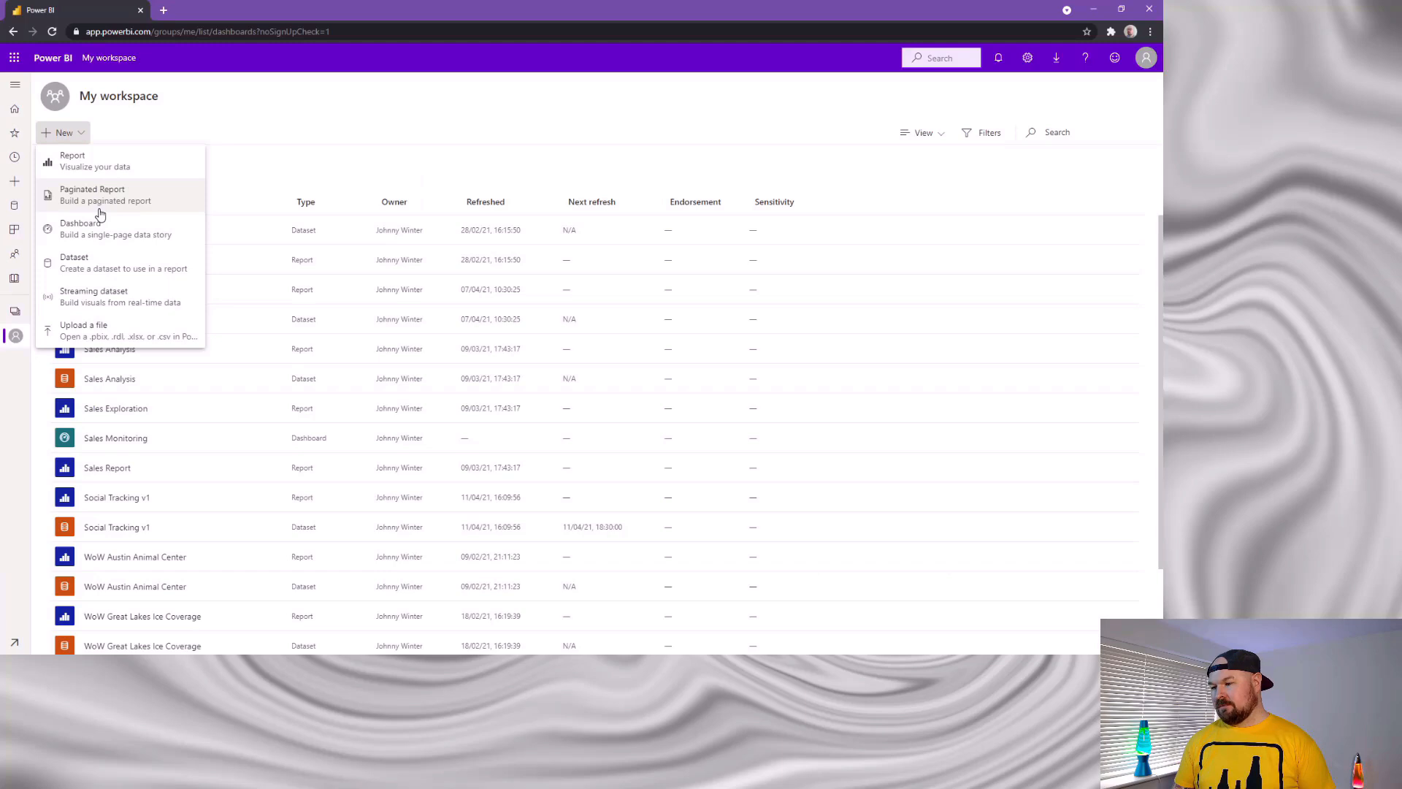
left_click(101, 211)
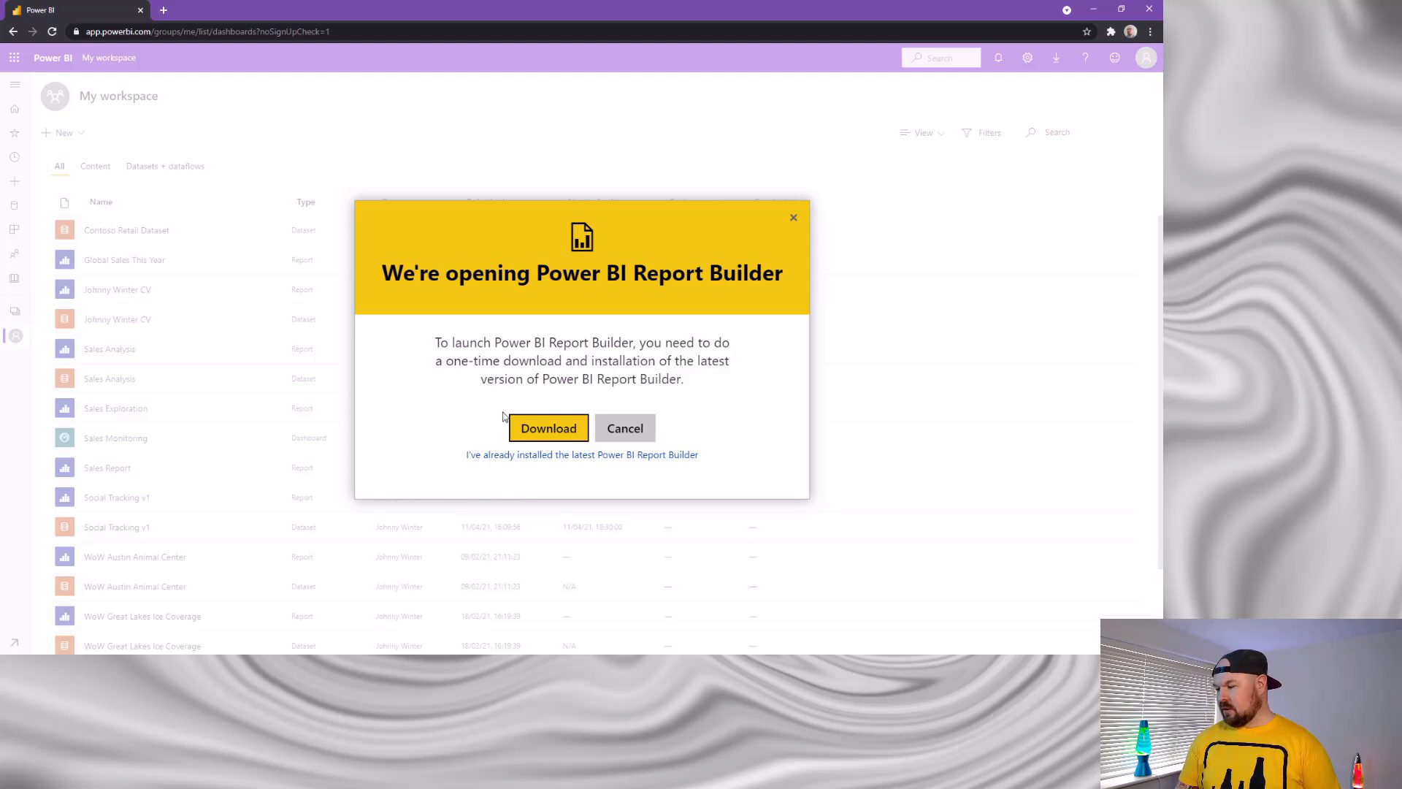
left_click(523, 434)
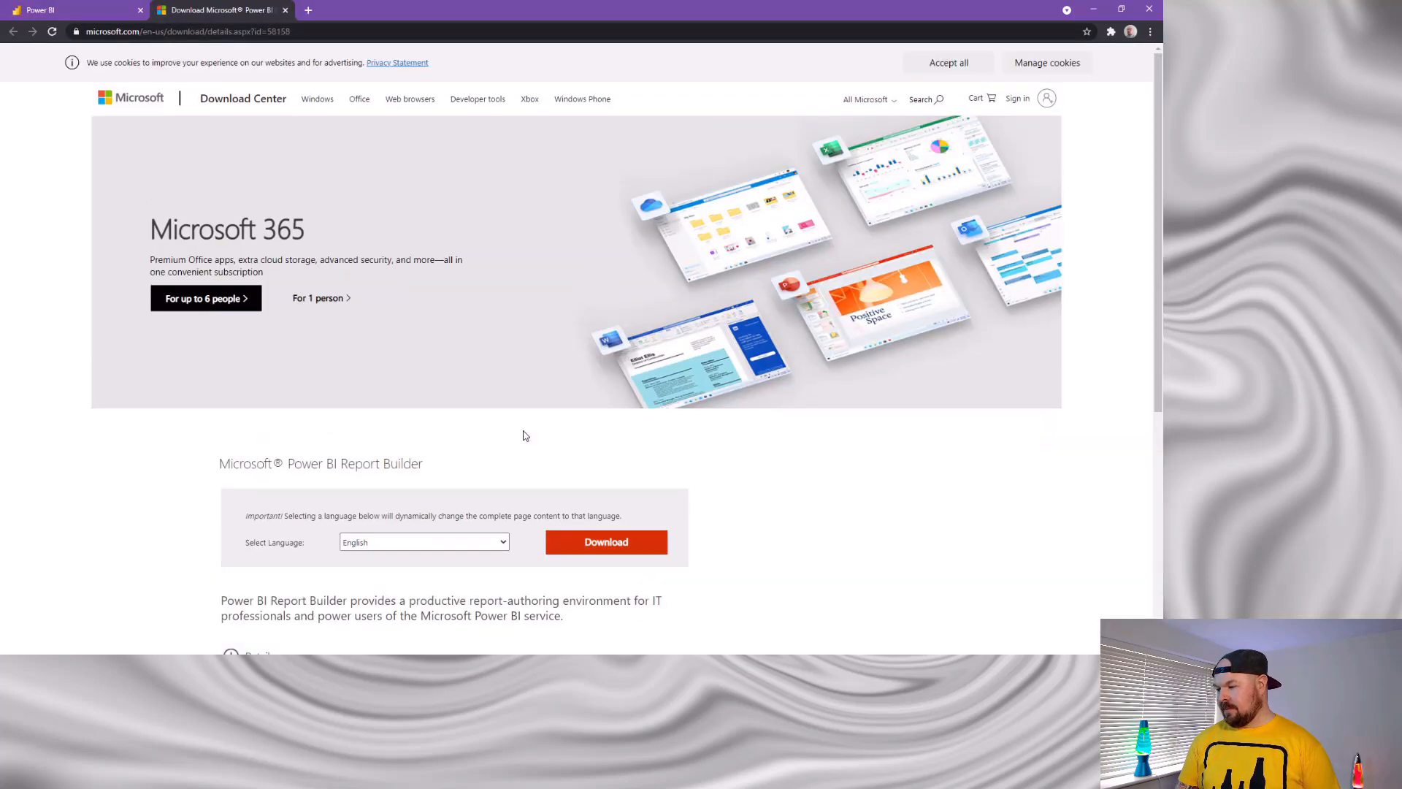
left_click(599, 547)
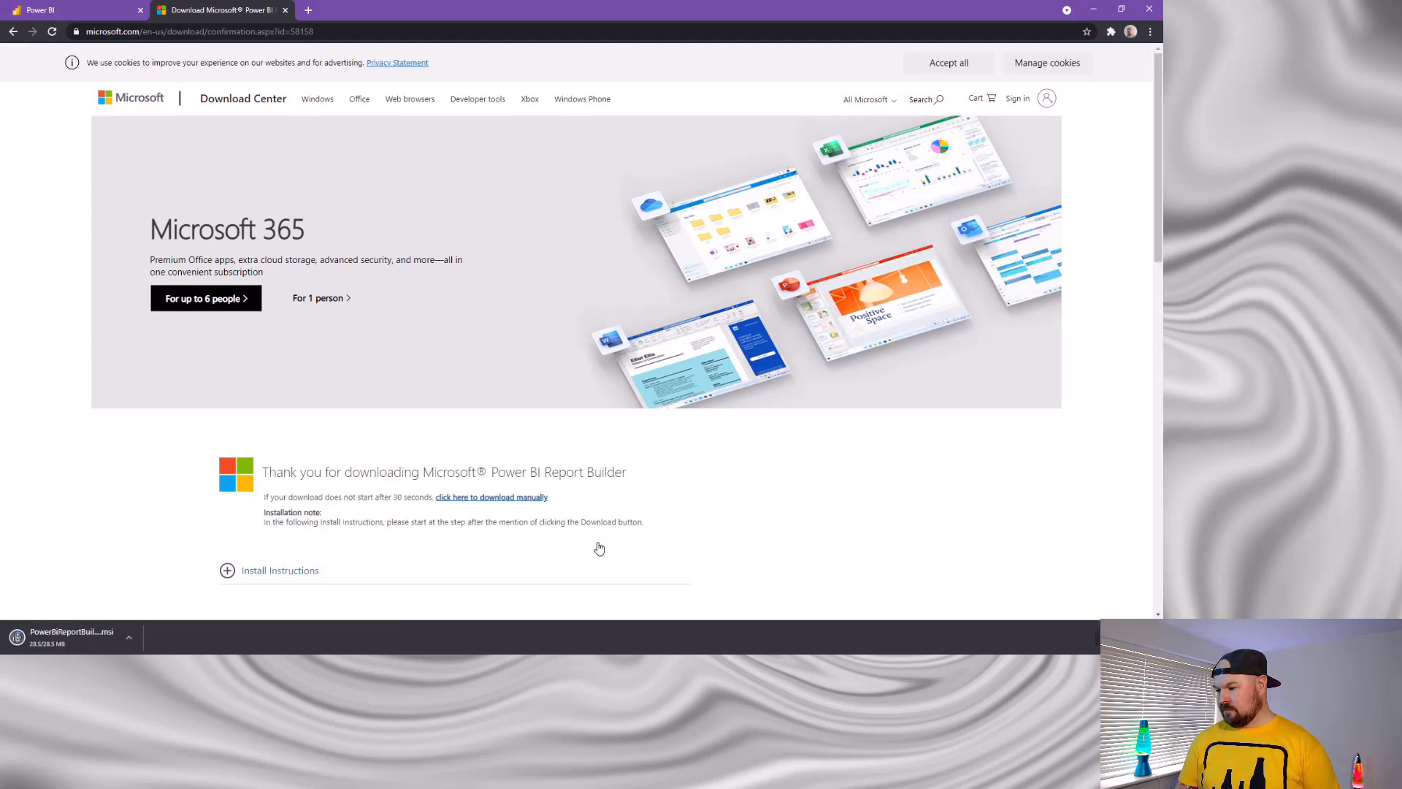
Step: Install Power BI Report Builder from the downloaded installer, accepting the license terms, and close the browser
left_click(73, 634)
left_click(633, 408)
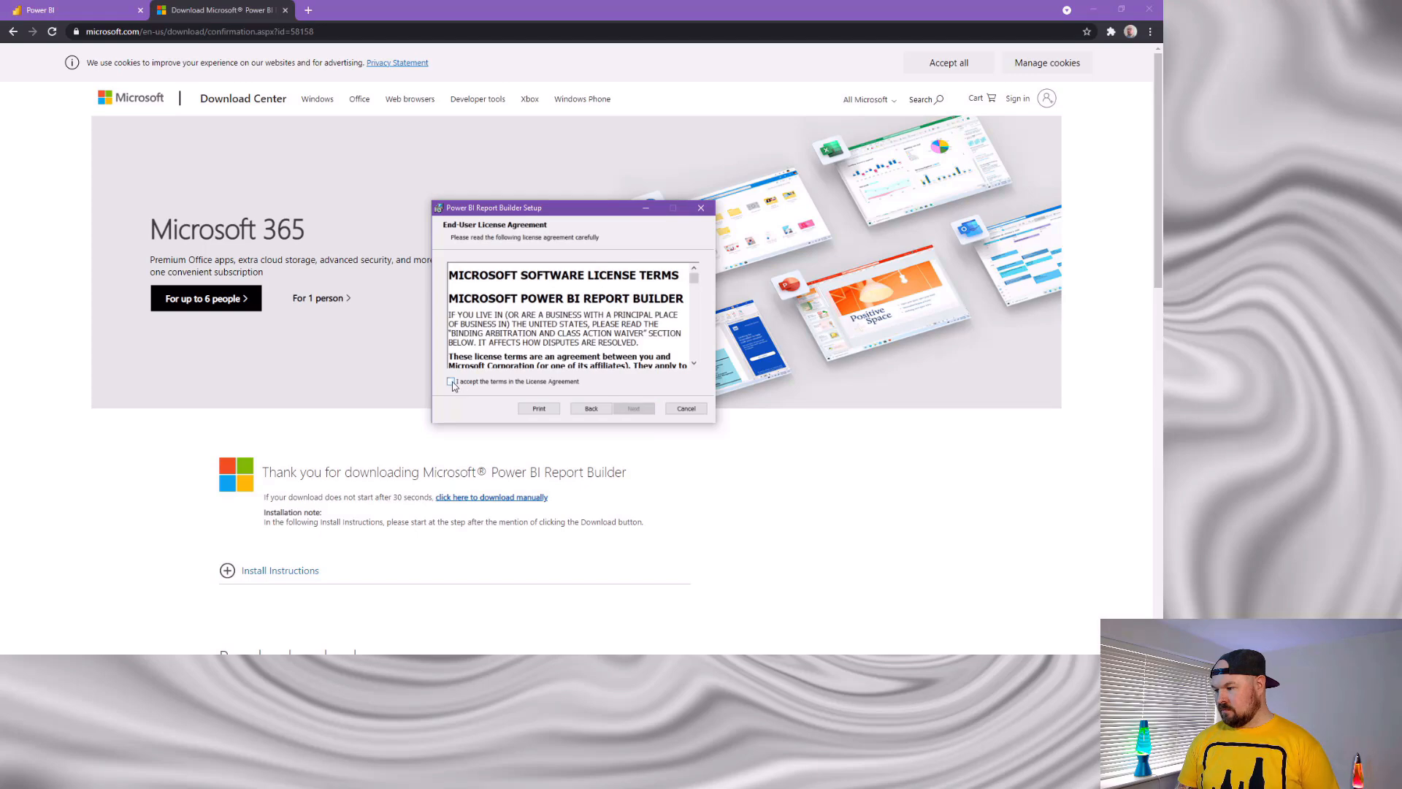
left_click(622, 410)
left_click(624, 408)
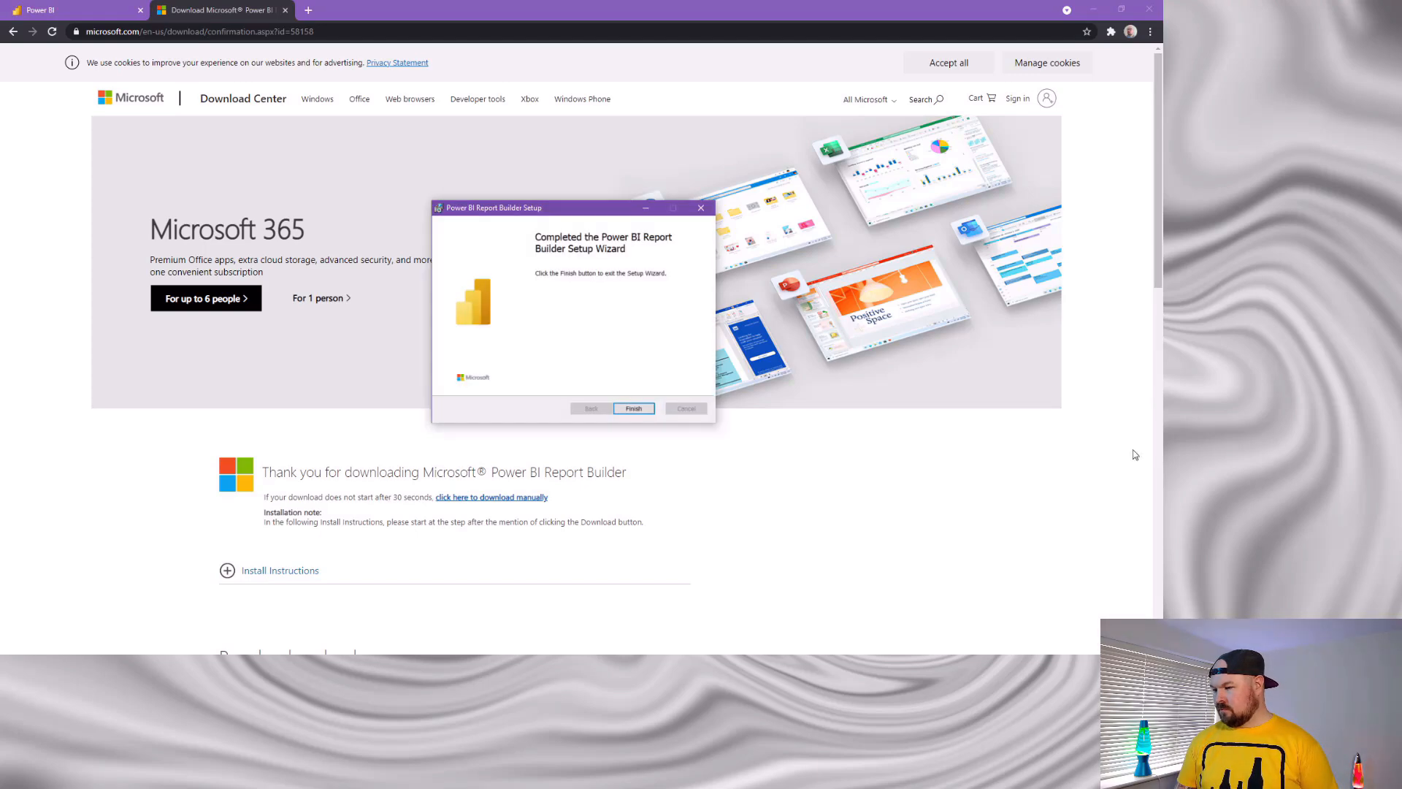
left_click(626, 408)
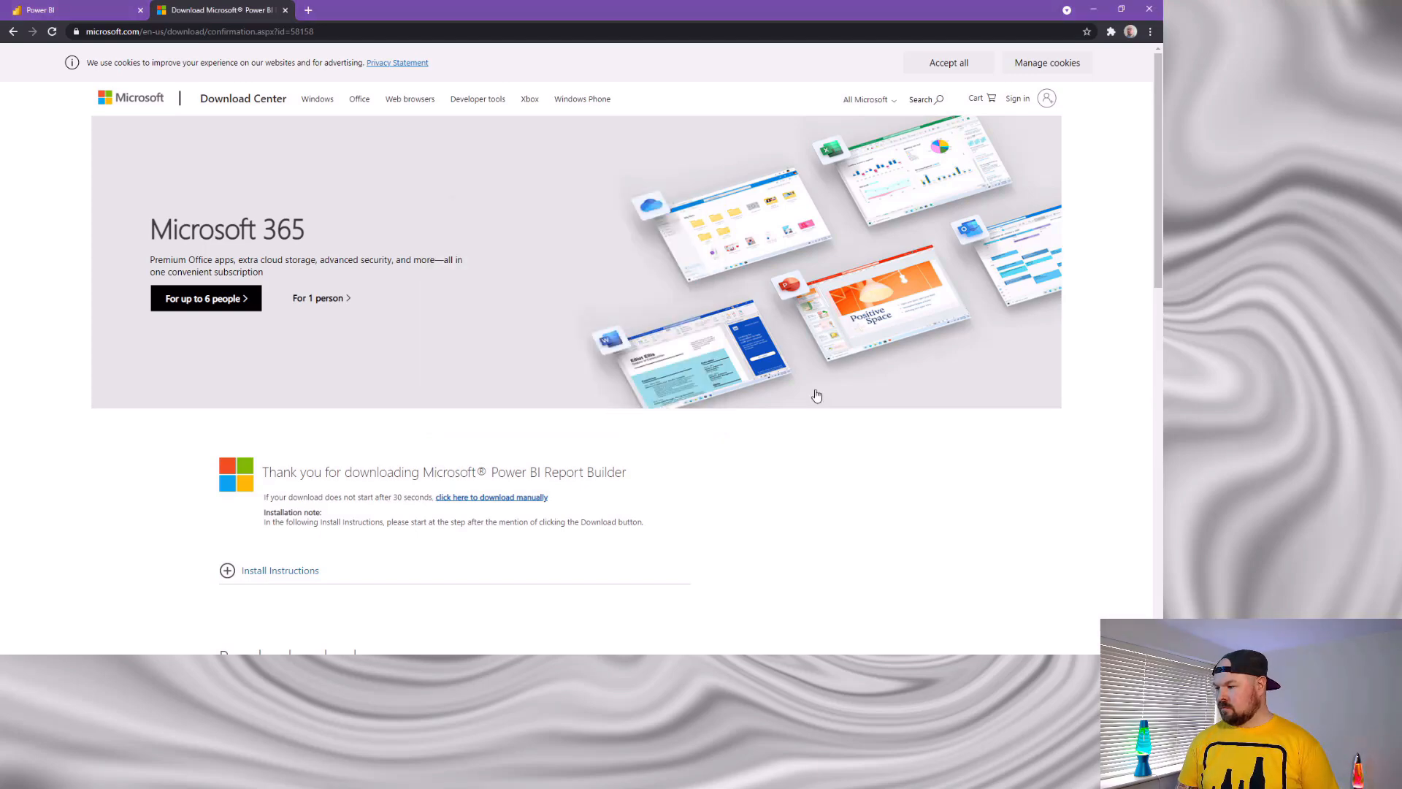
left_click(1146, 11)
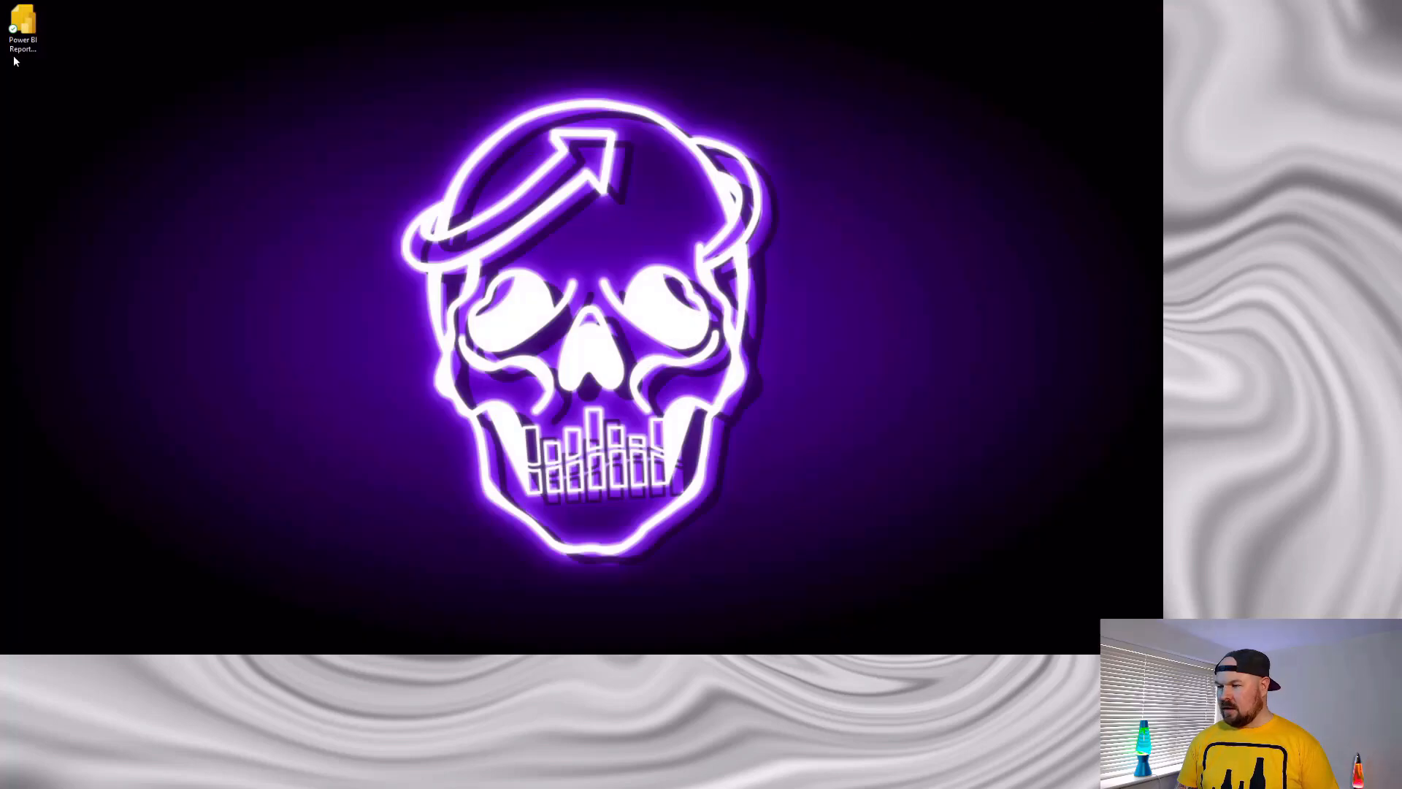
Step: Launch Power BI Report Builder from the desktop and create a blank report
left_click(28, 32)
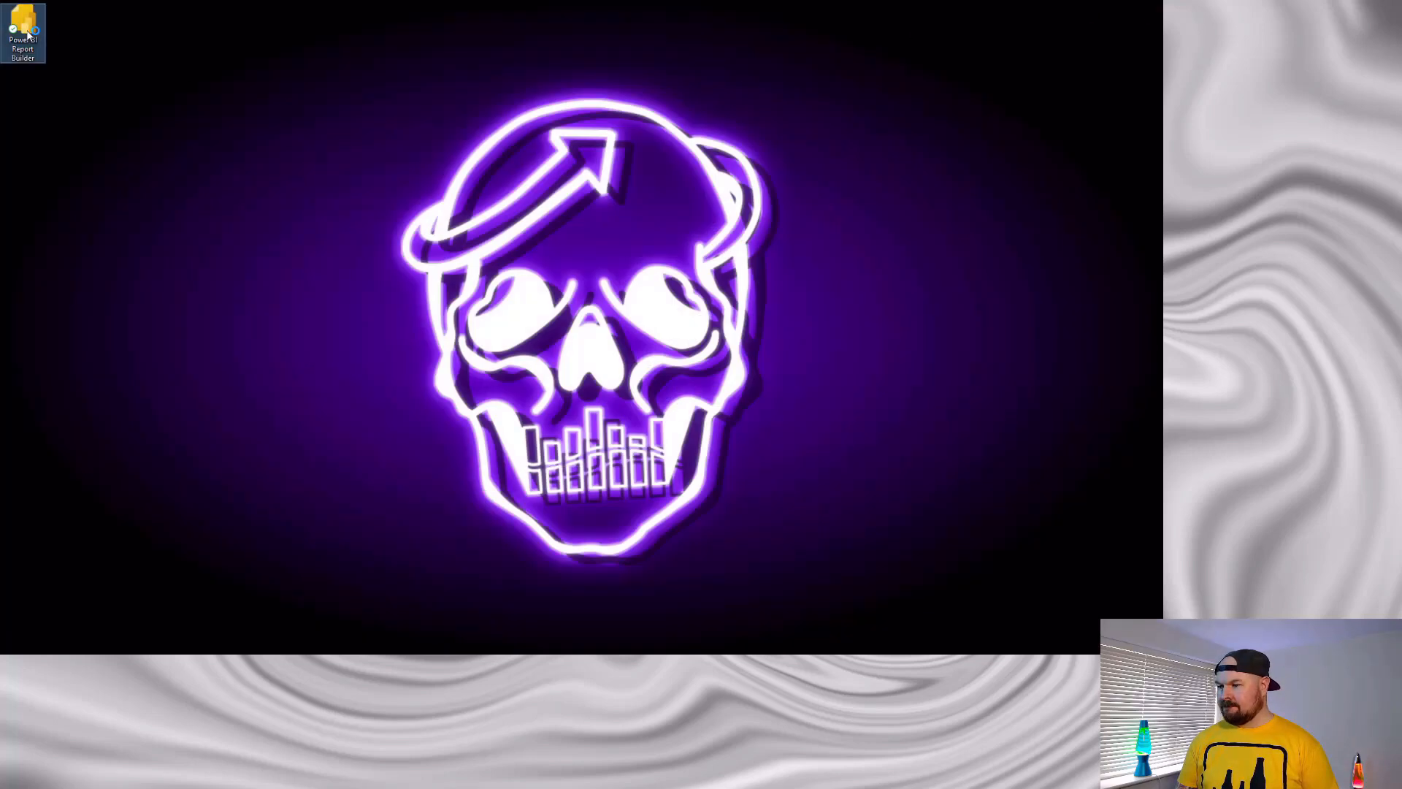
double_click(28, 33)
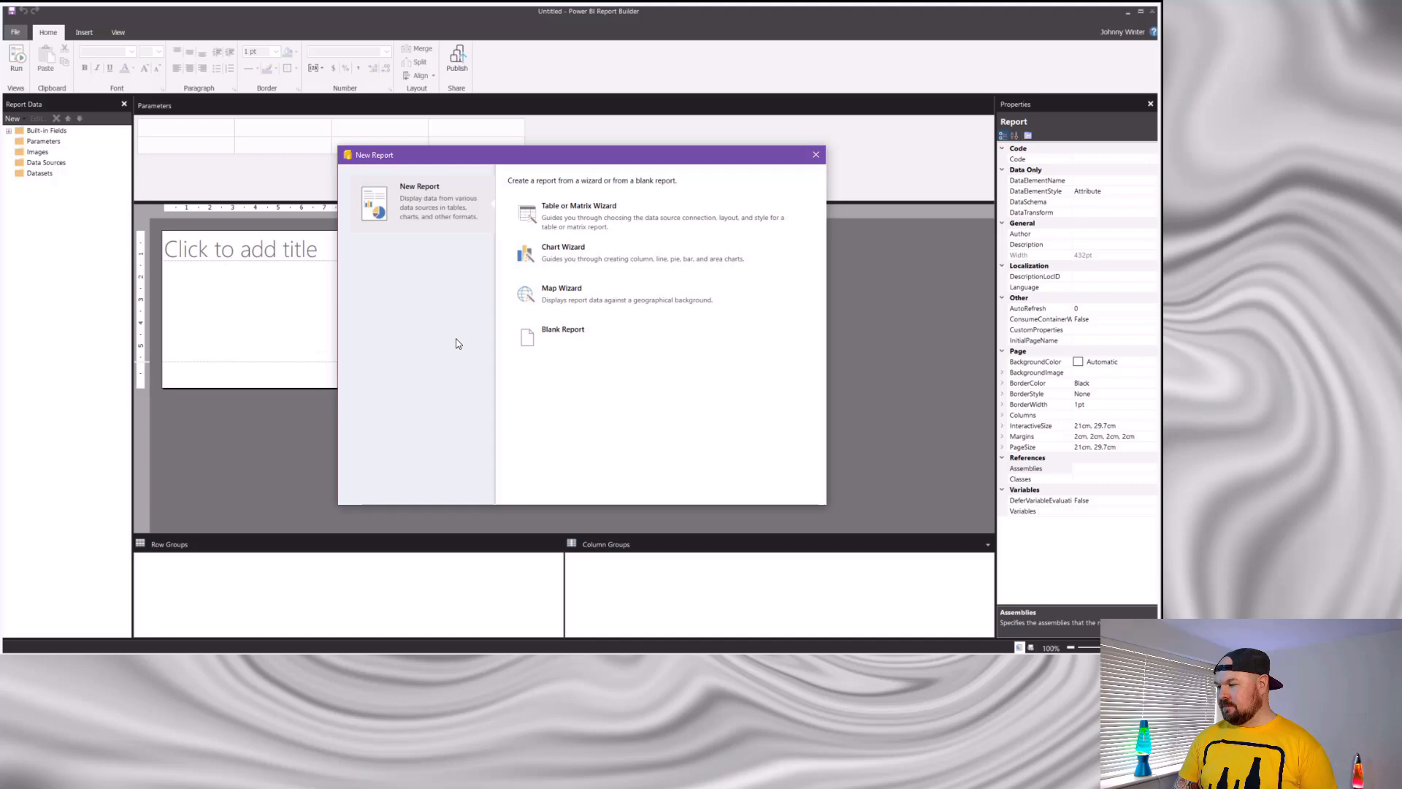
left_click(546, 344)
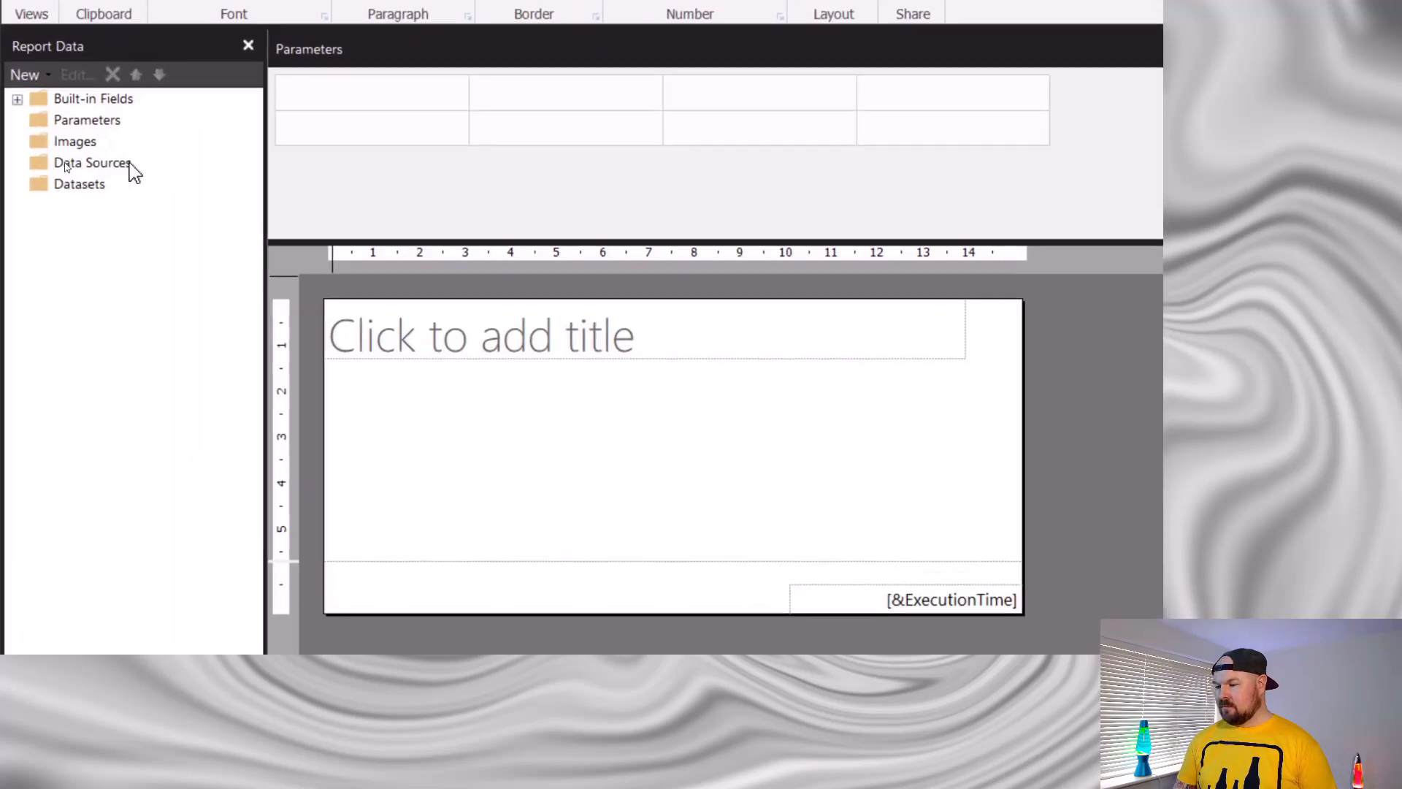
Step: Add a Power BI dataset connection to the Contoso Retail Dataset in My Workspace as the report's data source
right_click(133, 172)
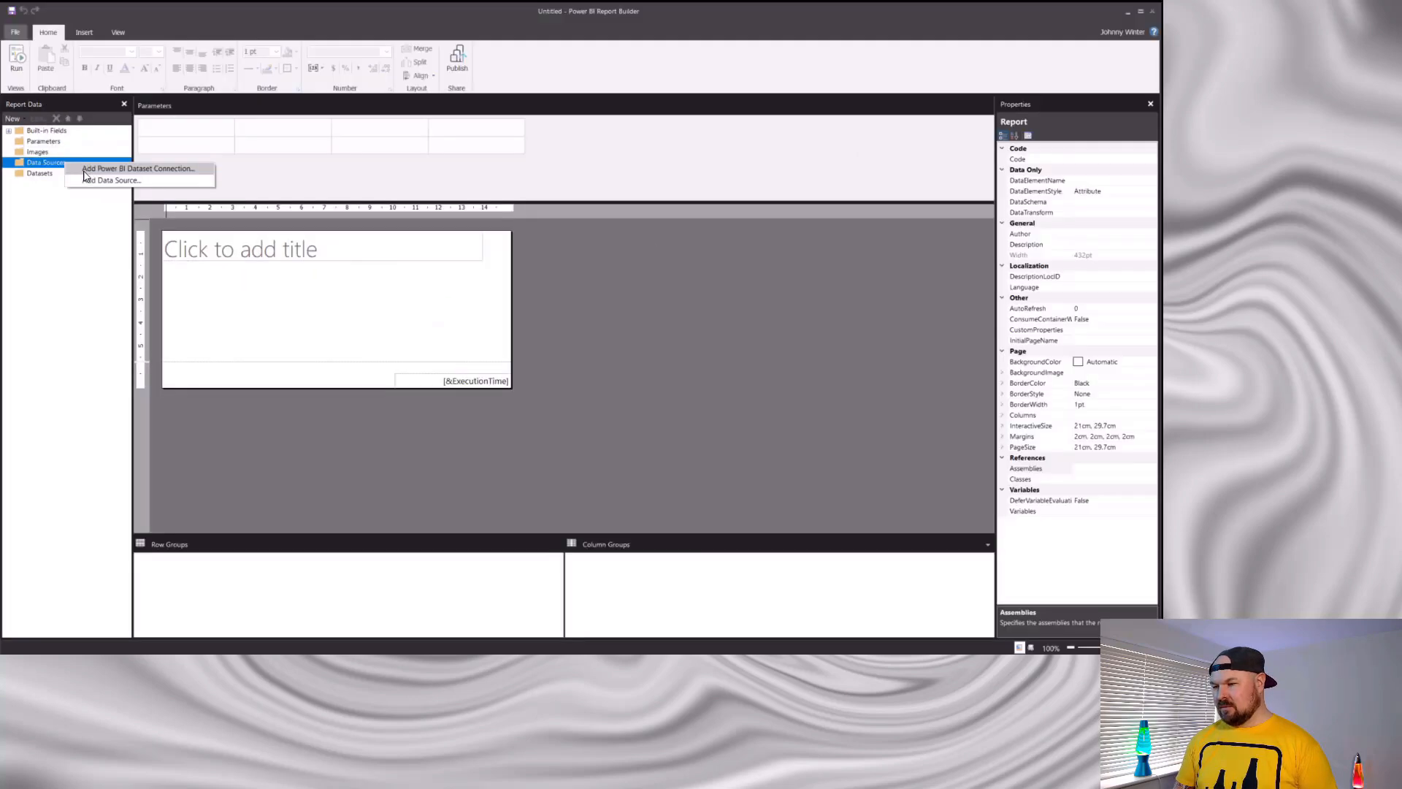
left_click(84, 169)
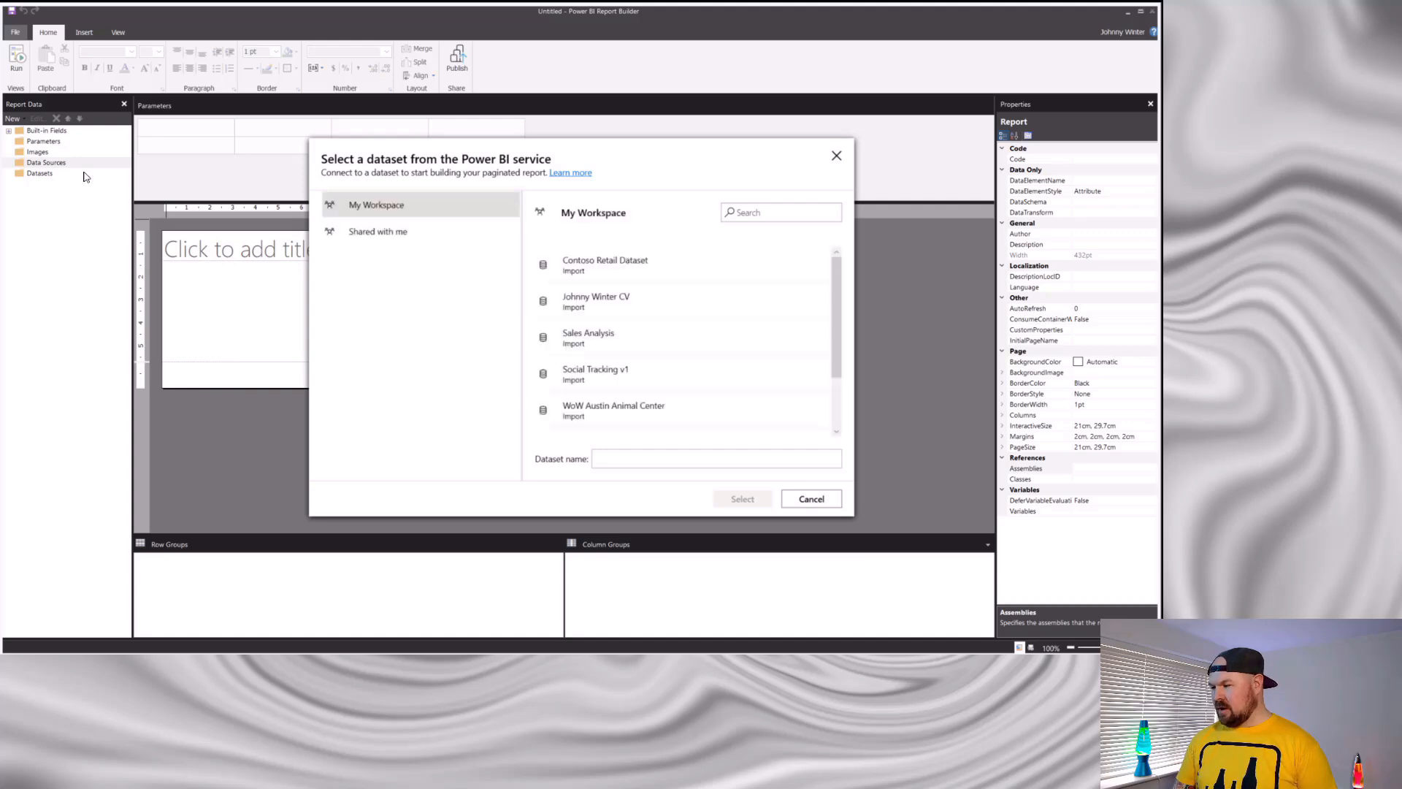
left_click(610, 272)
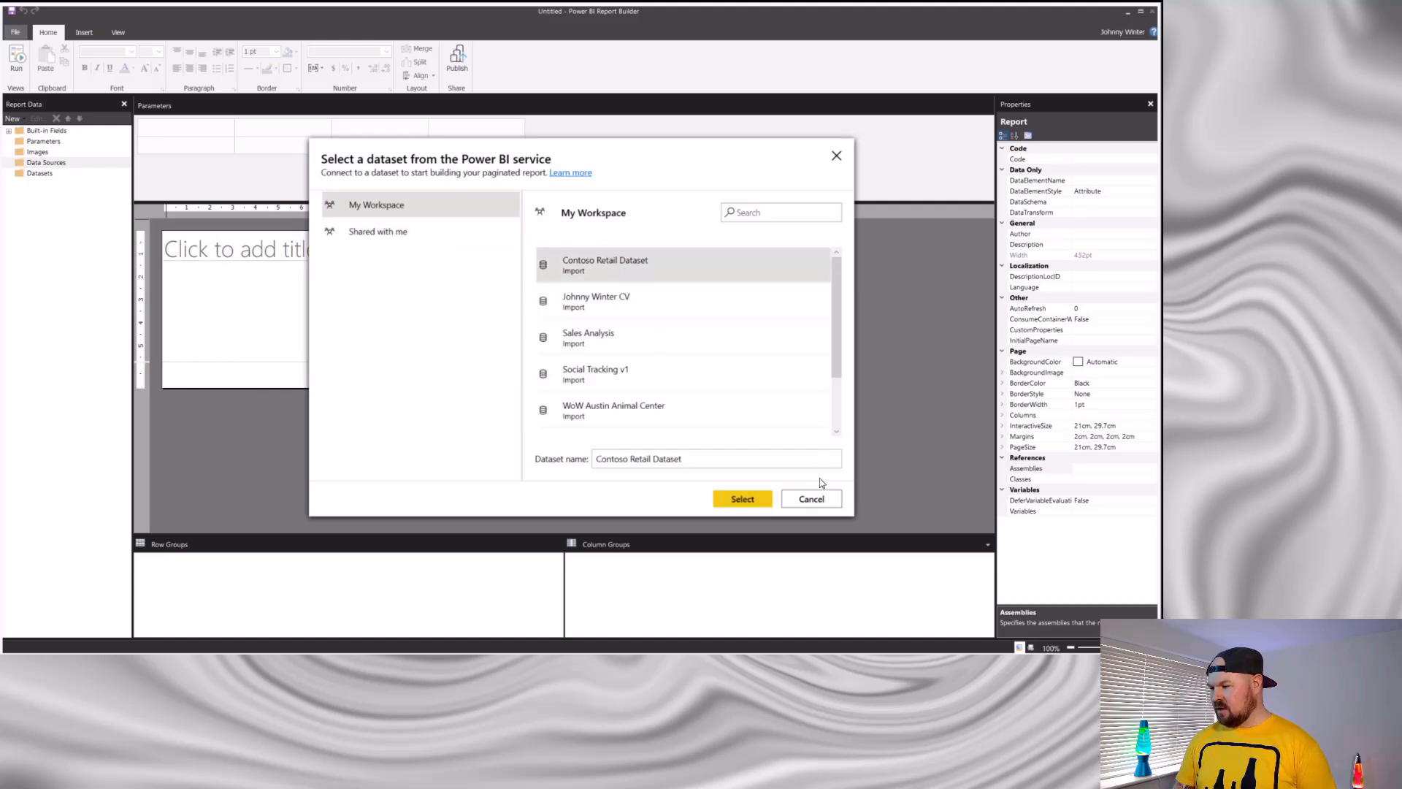
left_click(755, 504)
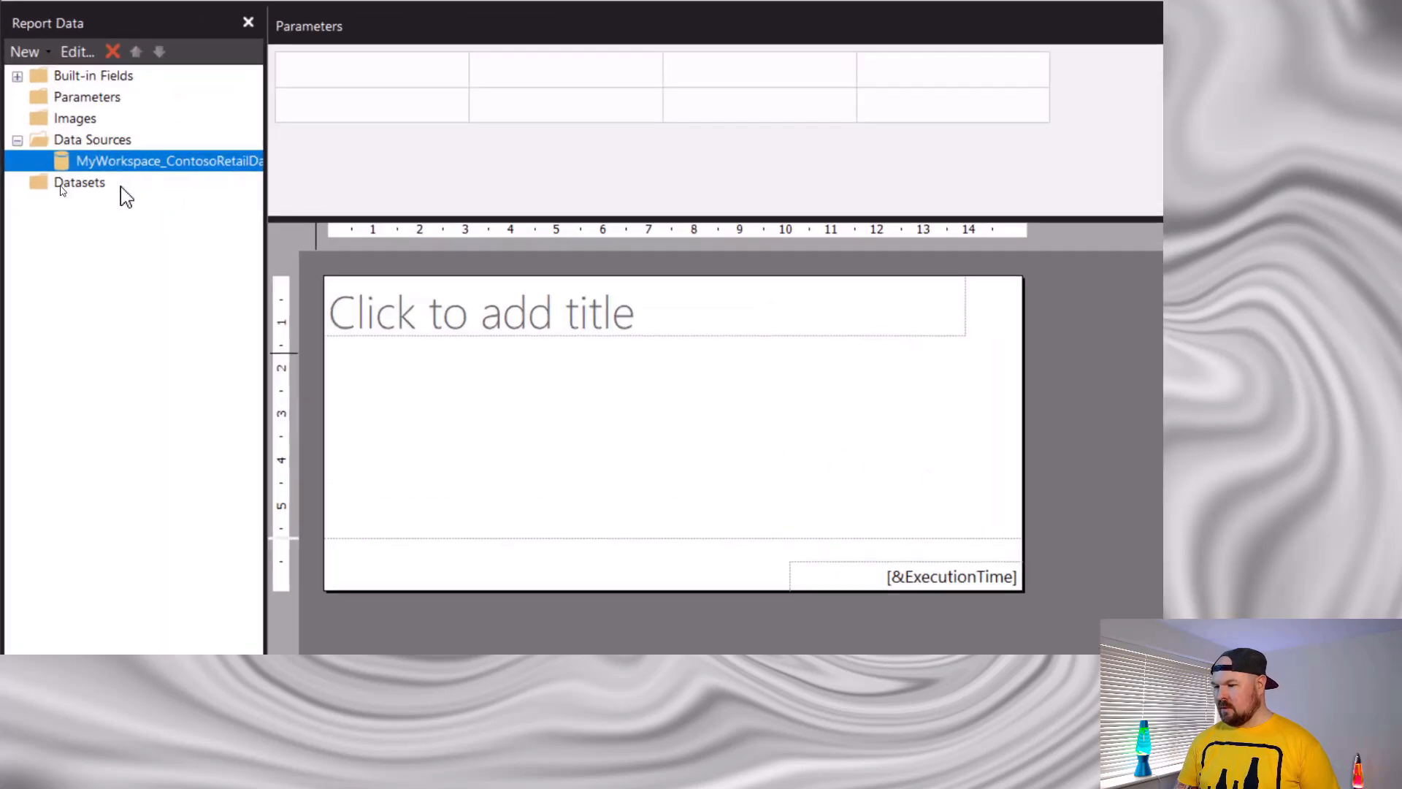
Step: Add a report dataset that uses the MyWorkspace_ContosoRetailDataset data source
right_click(71, 183)
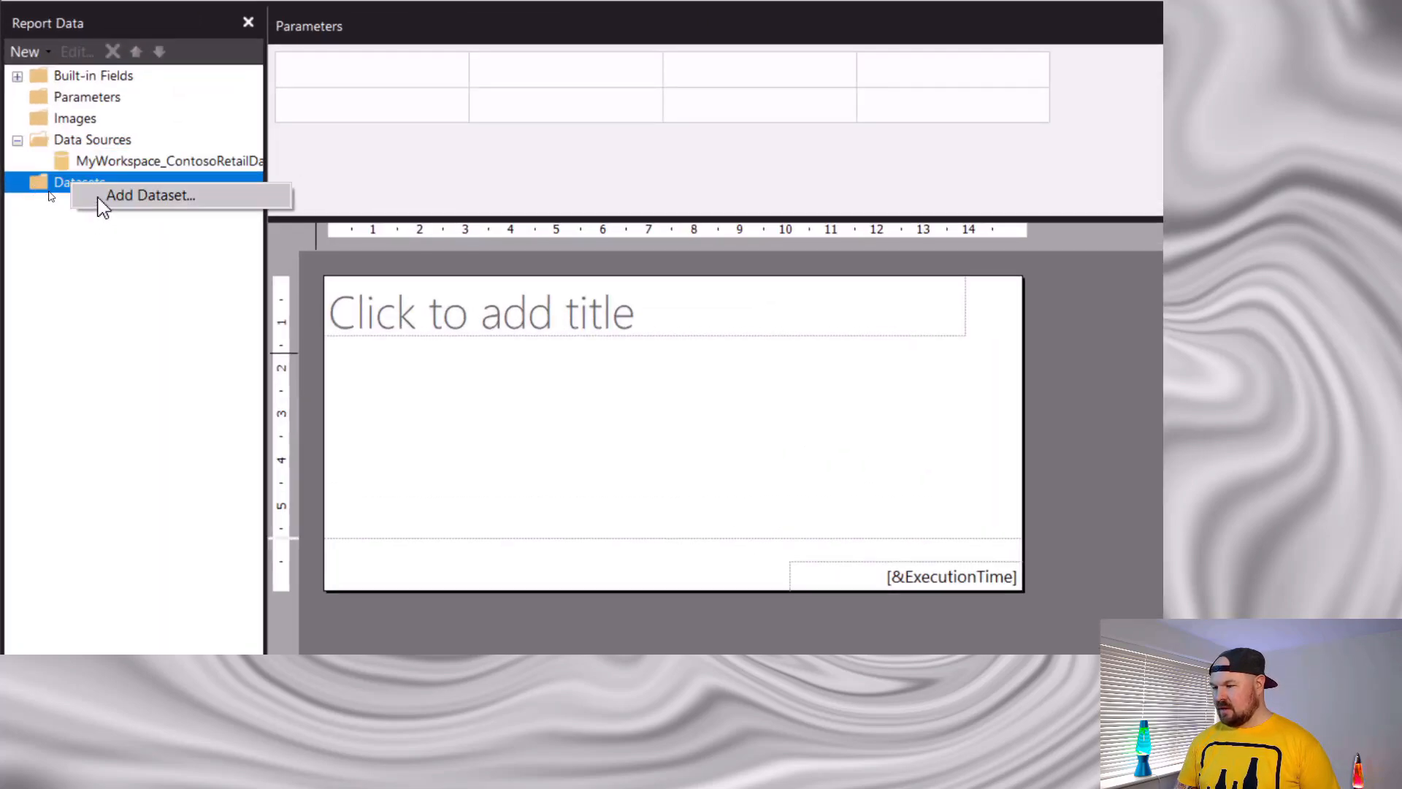
left_click(98, 199)
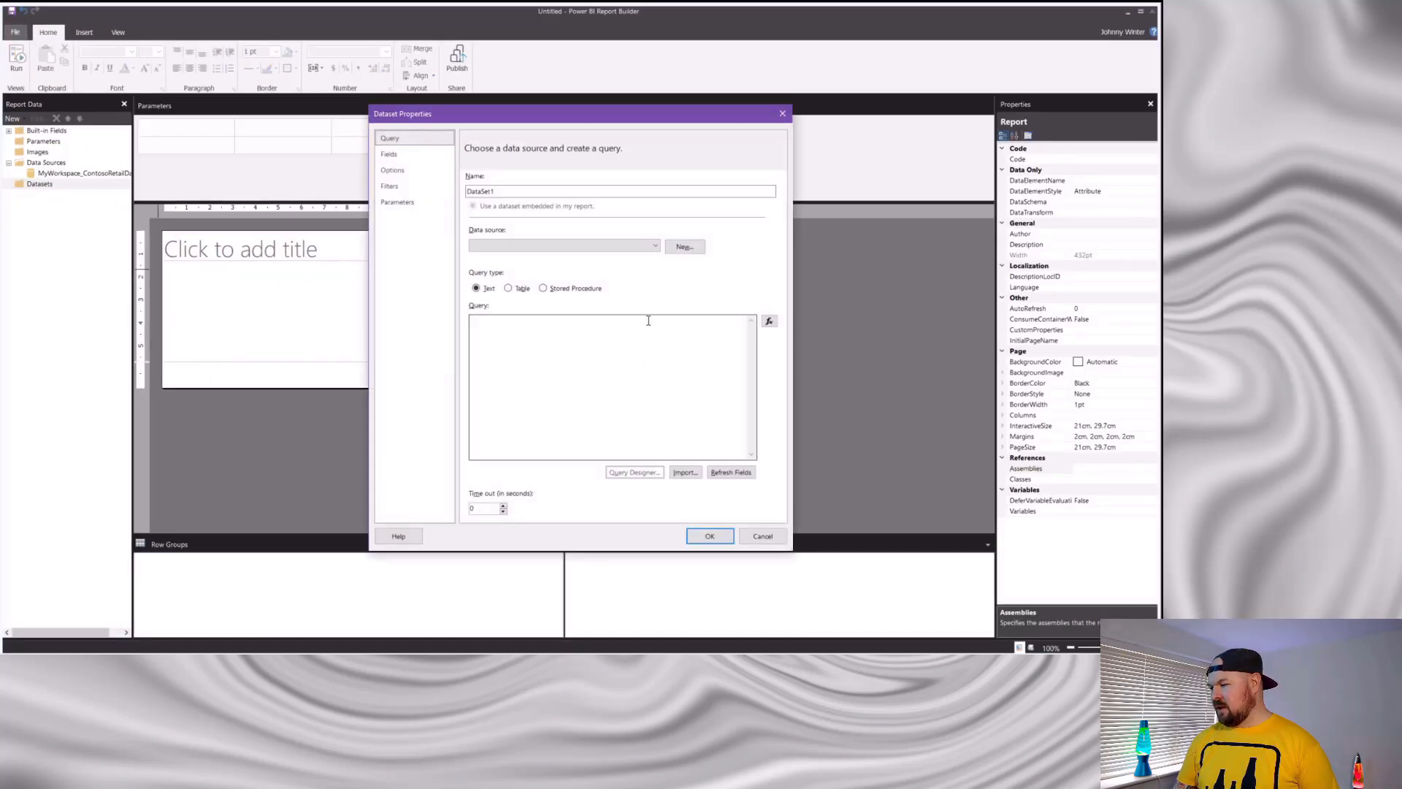
left_click(657, 248)
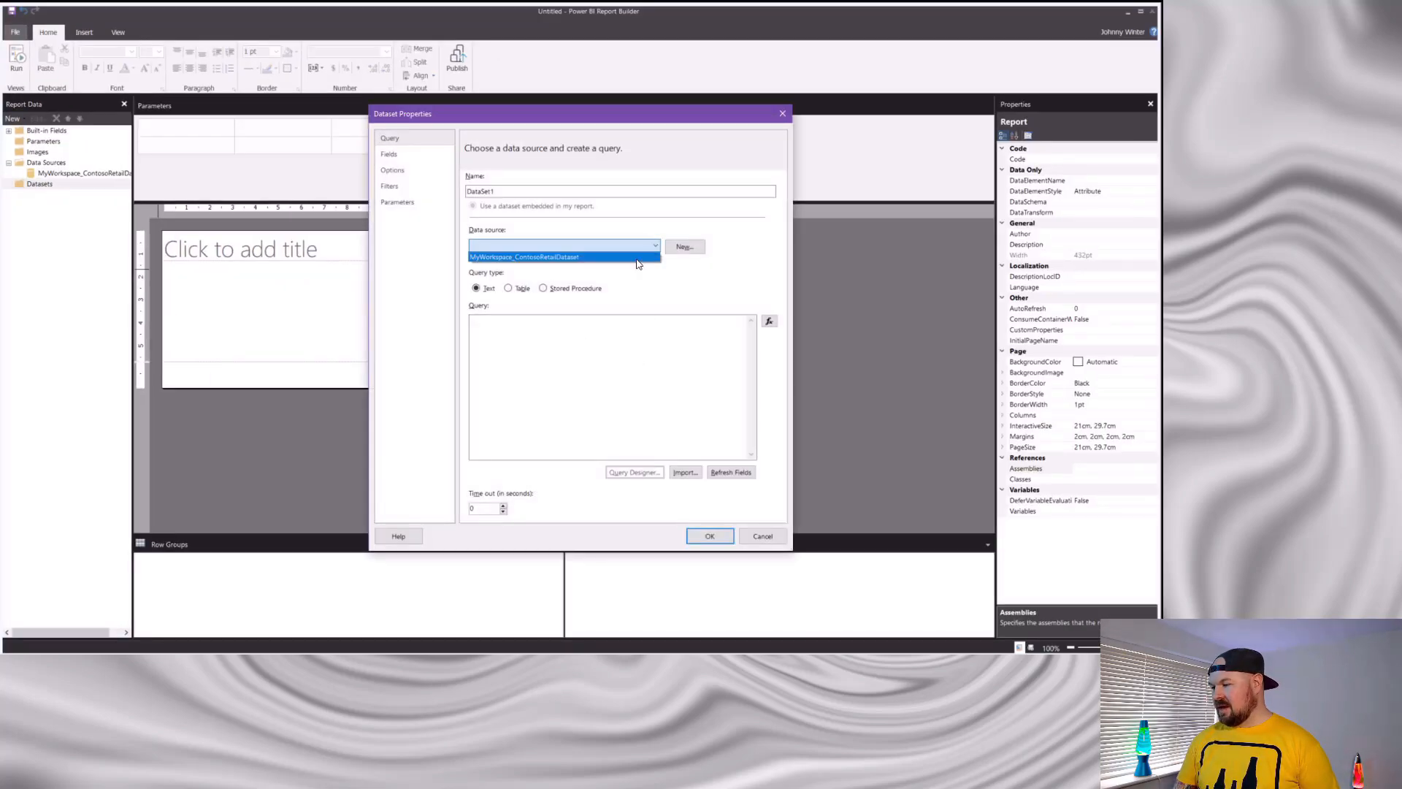
left_click(637, 258)
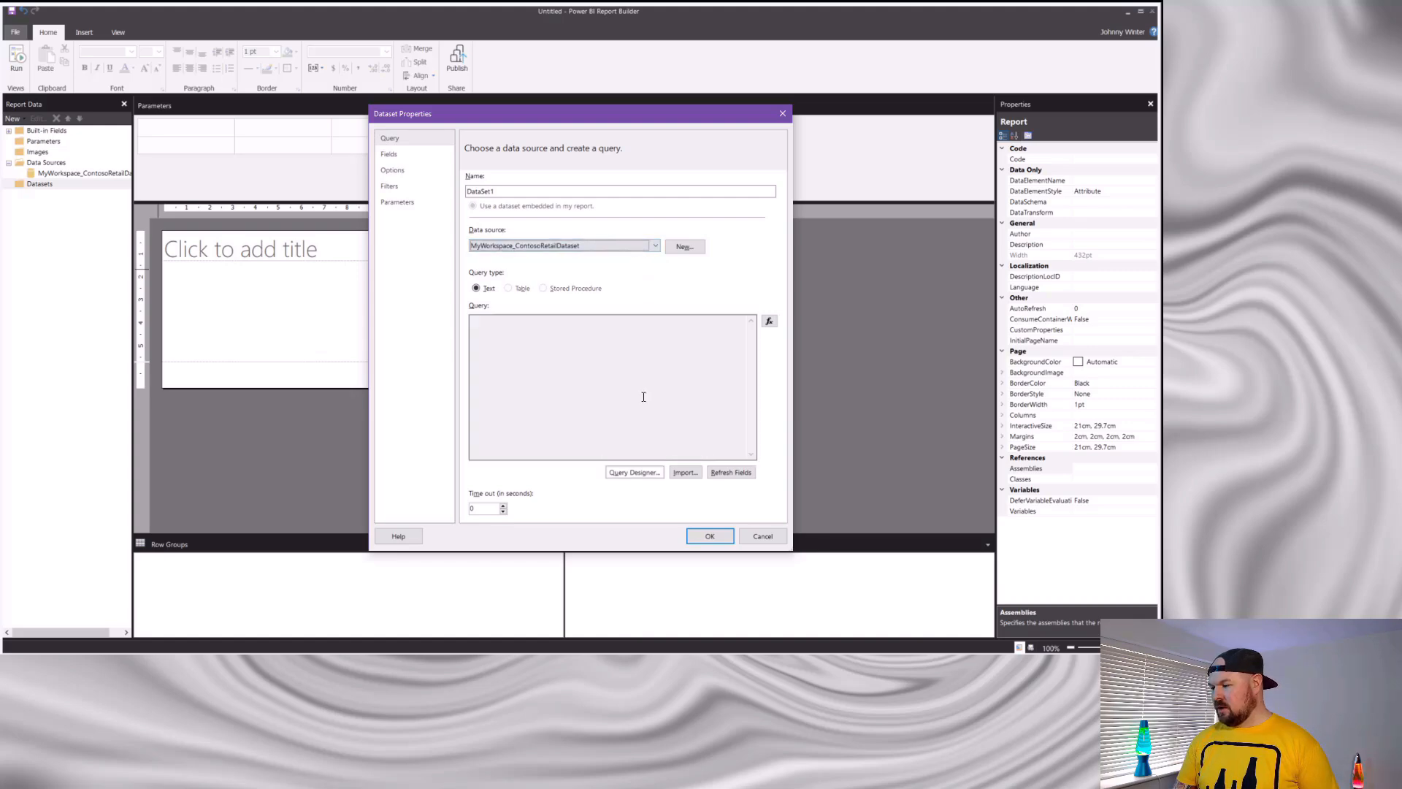
Step: Design the dataset query with the Store Name, Product Name and Calendar Date fields
left_click(635, 473)
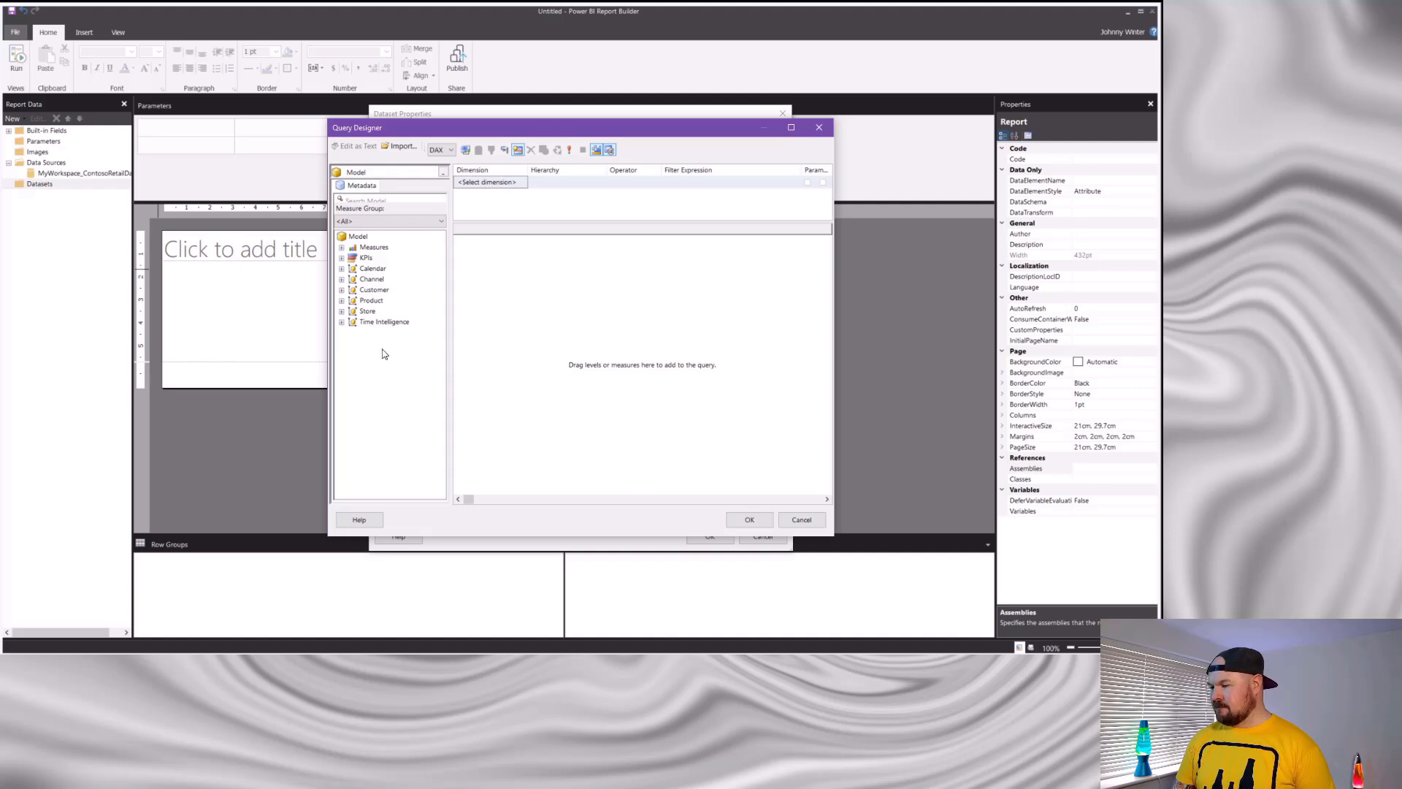
left_click(341, 311)
left_click_drag(387, 438, 481, 378)
left_click(341, 300)
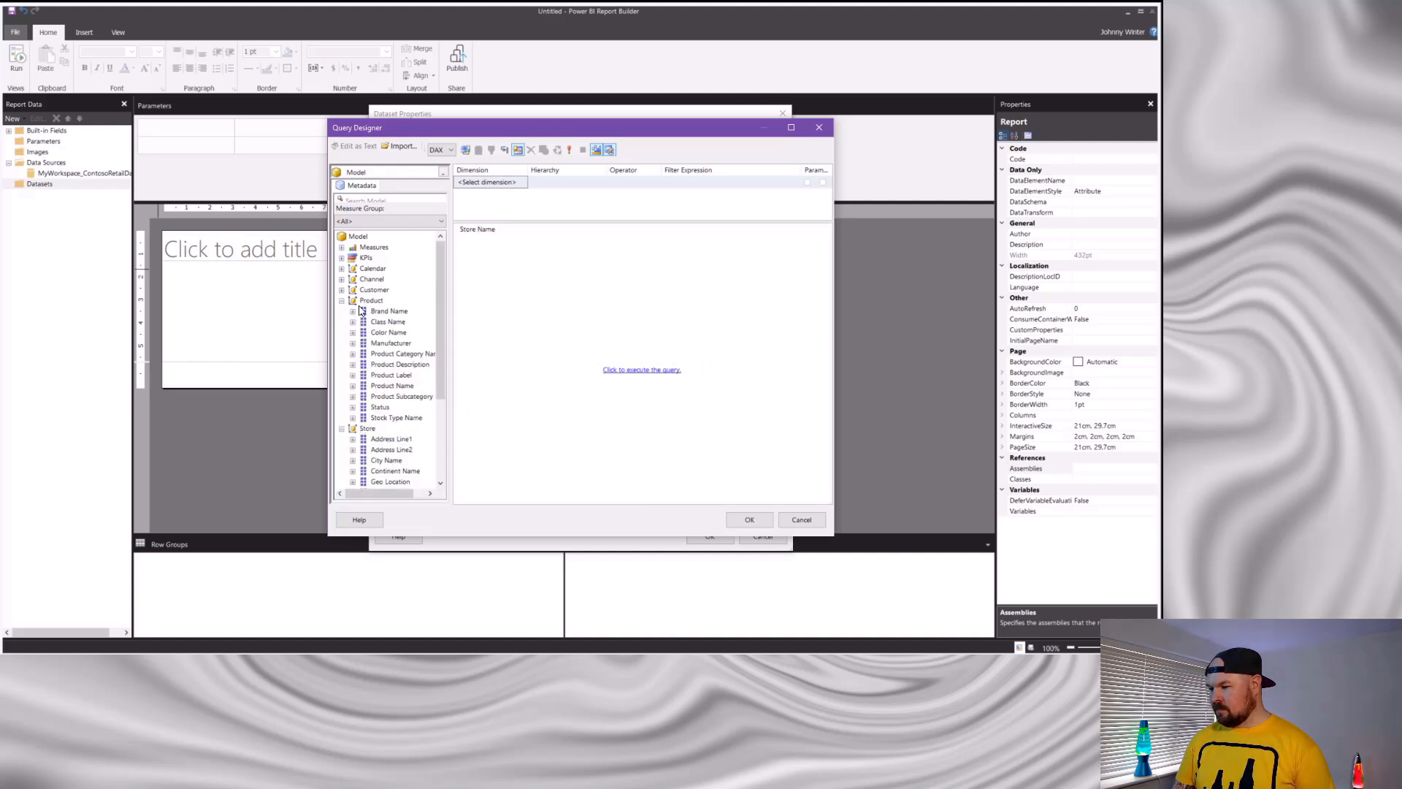
left_click_drag(387, 385, 506, 349)
left_click(341, 269)
left_click_drag(392, 279, 626, 313)
Step: Add the Sales Revenue, Sales Cost and Sales Margin % measures to the query
left_click(341, 246)
left_click(353, 257)
left_click_drag(398, 269, 728, 335)
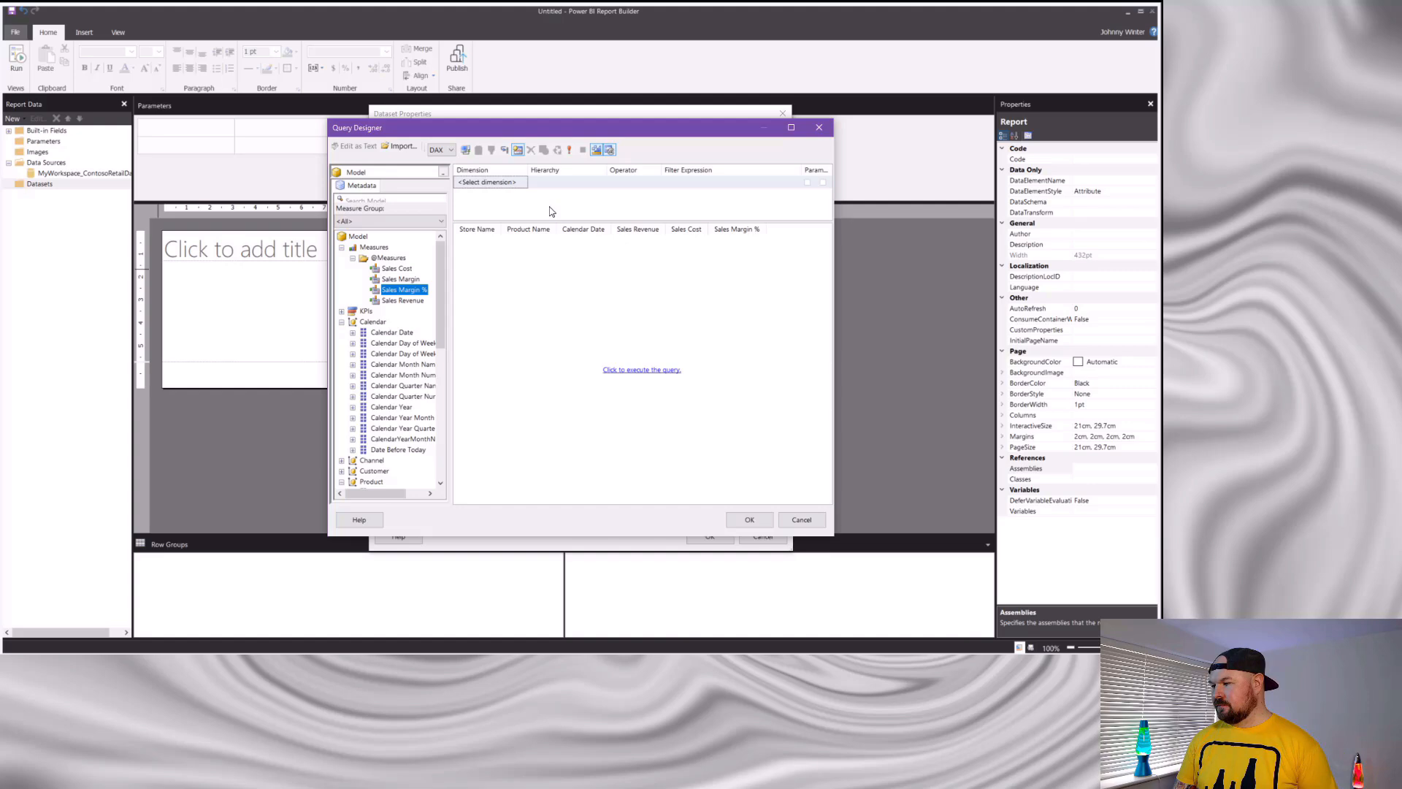
Step: Add a query filter on the Store dimension's Continent Name with the Equal operator and make it a parameter
left_click(524, 183)
left_click(524, 182)
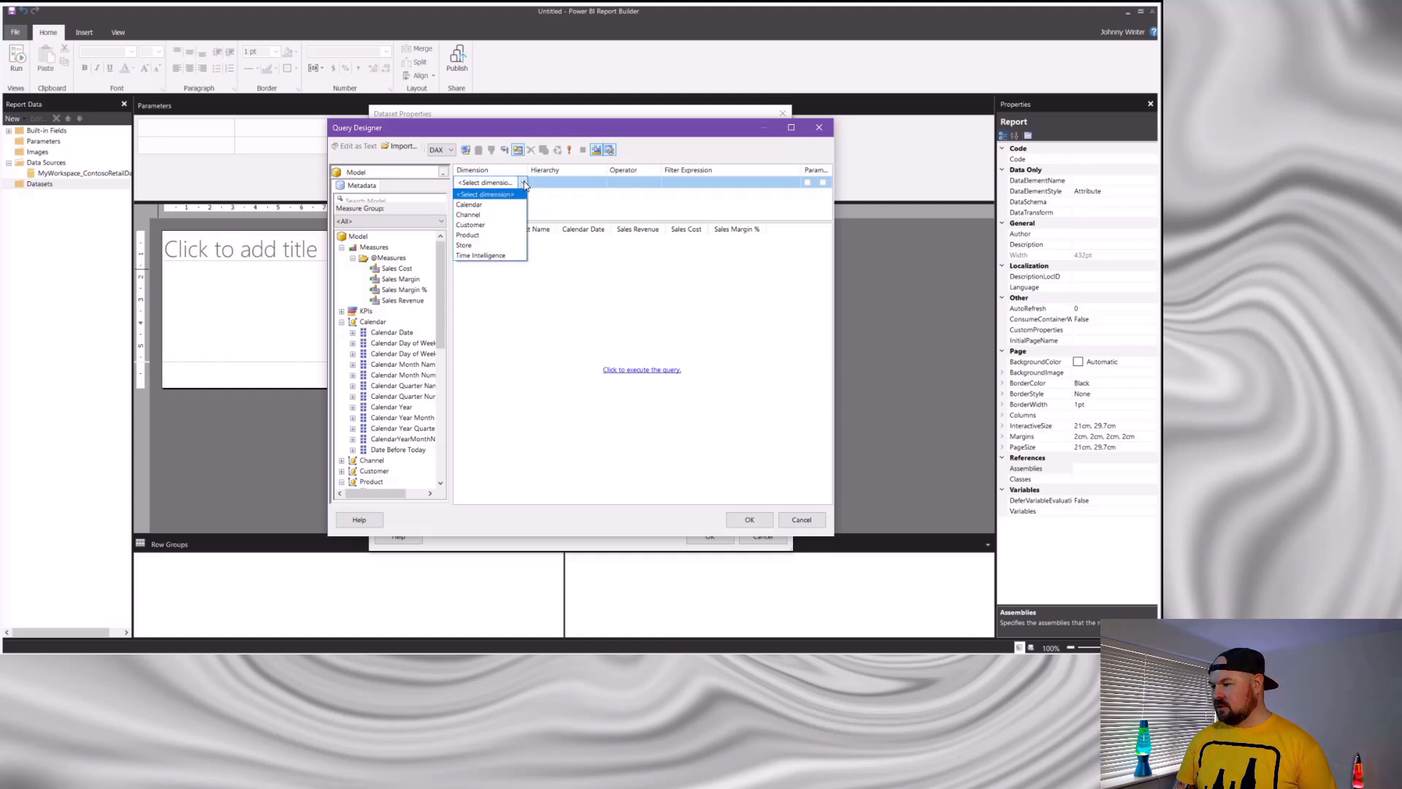
left_click(482, 245)
left_click(577, 182)
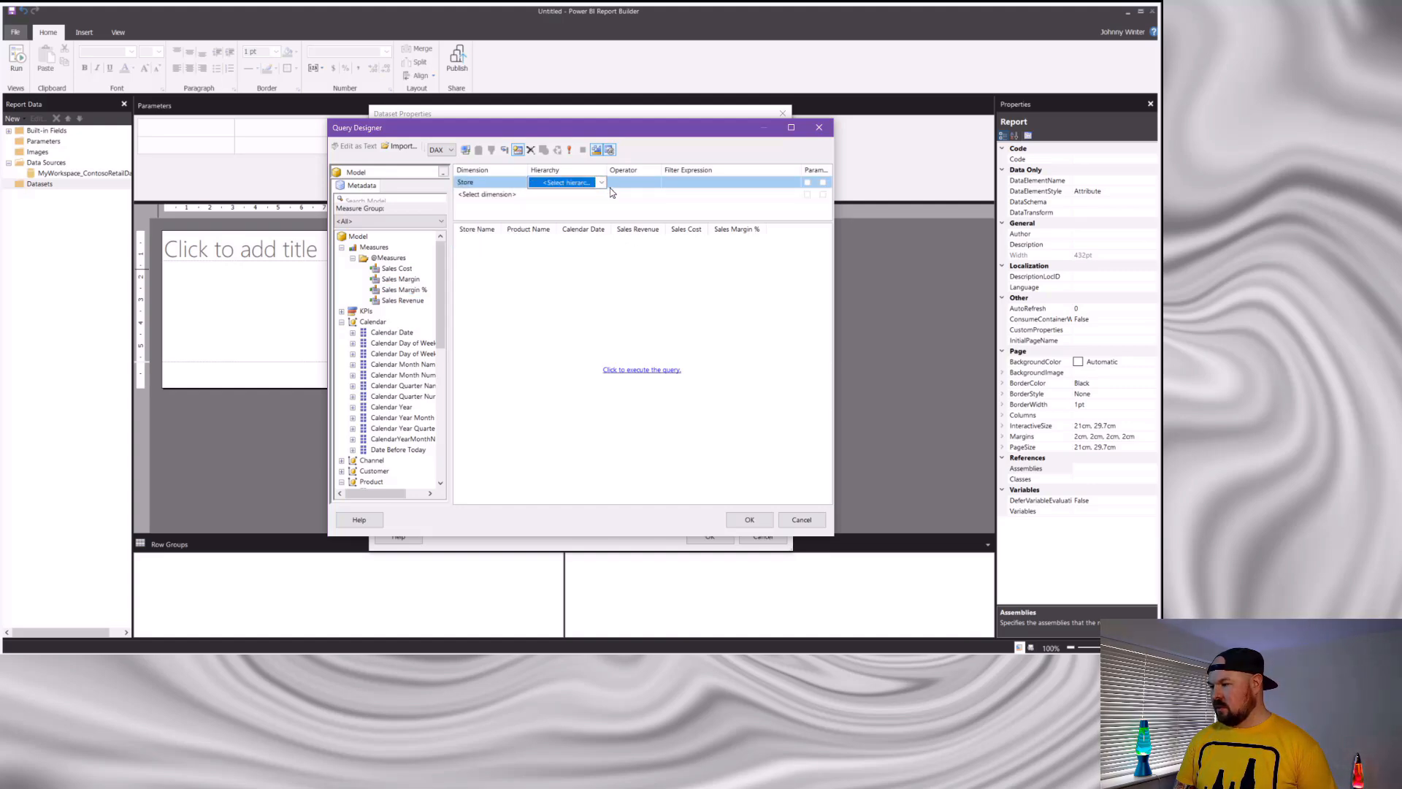
left_click(601, 183)
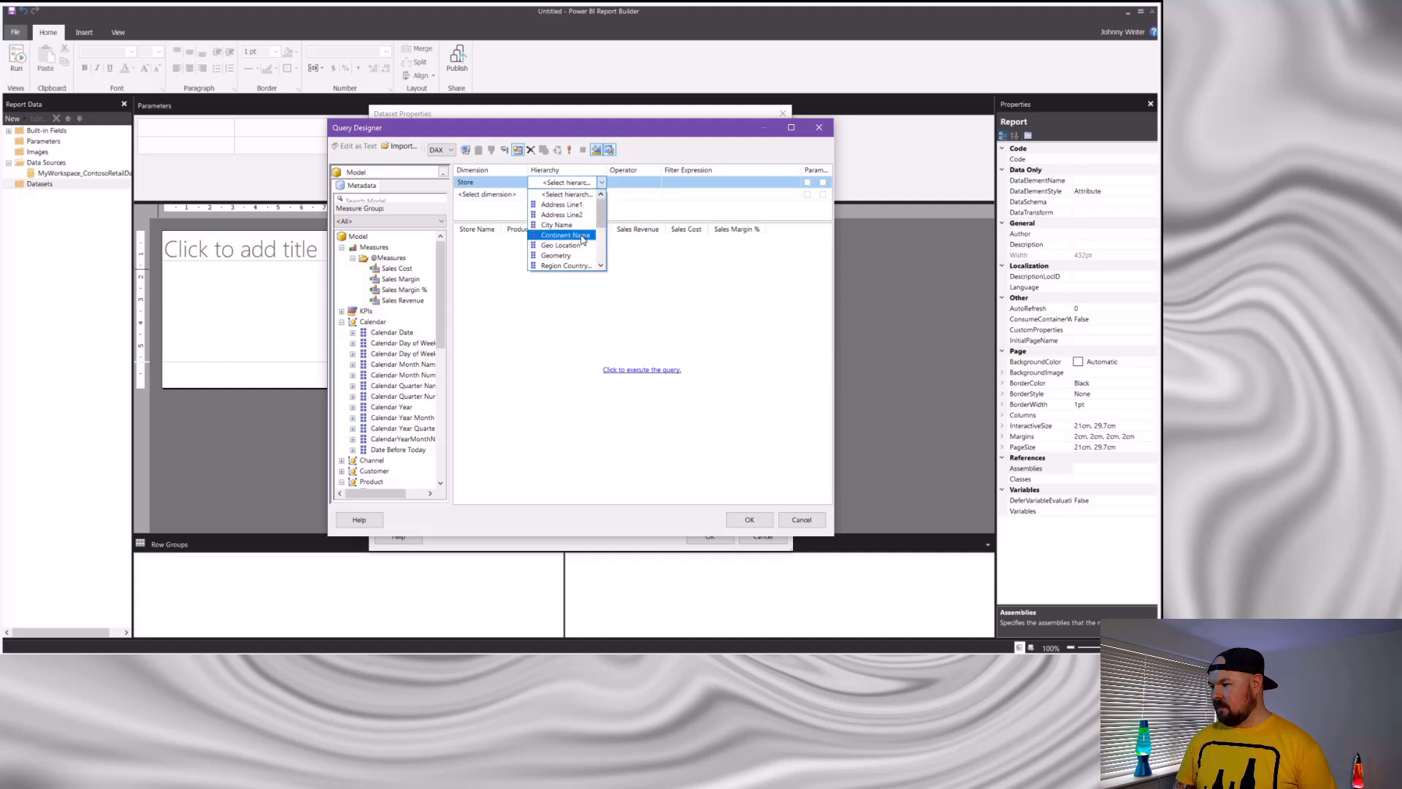
left_click(583, 237)
left_click(625, 184)
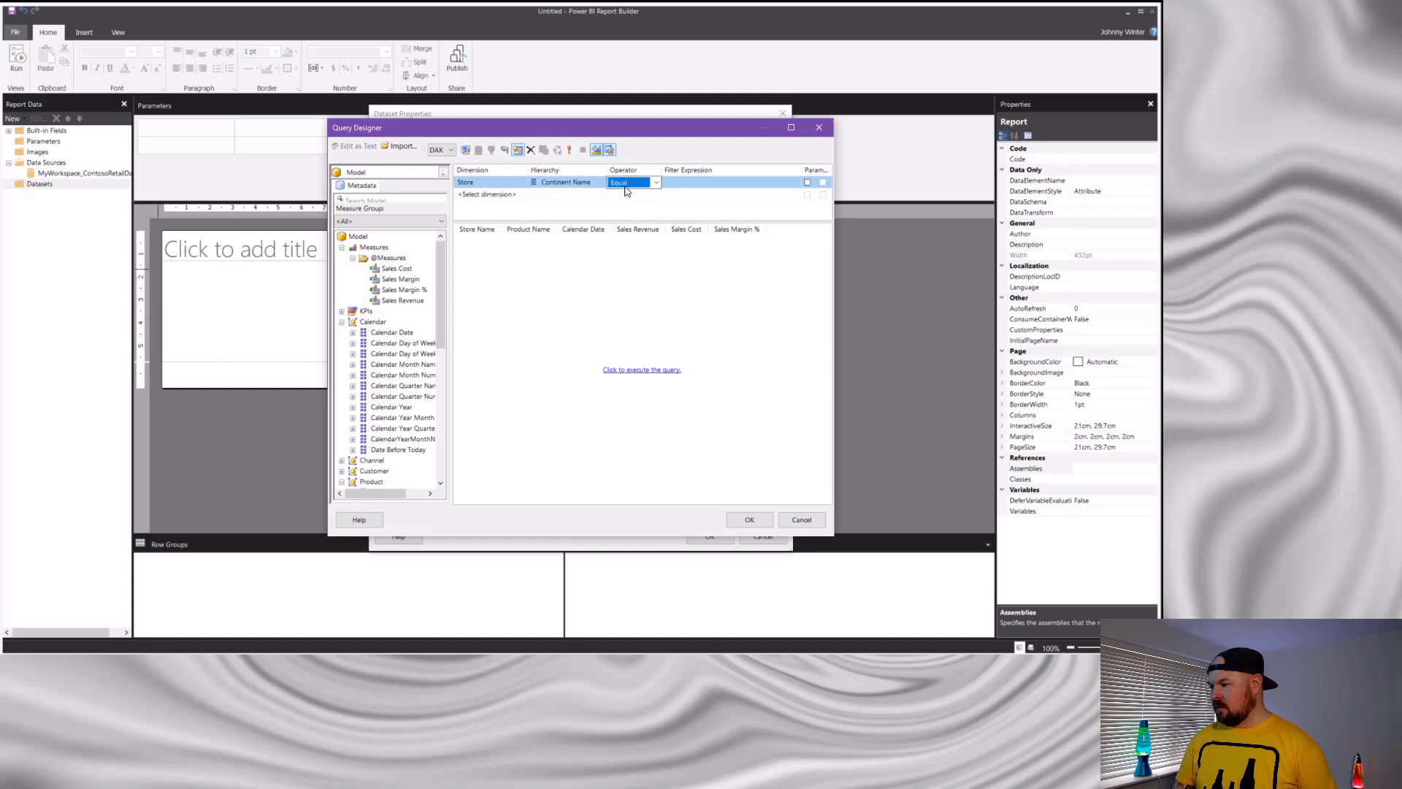
left_click(808, 183)
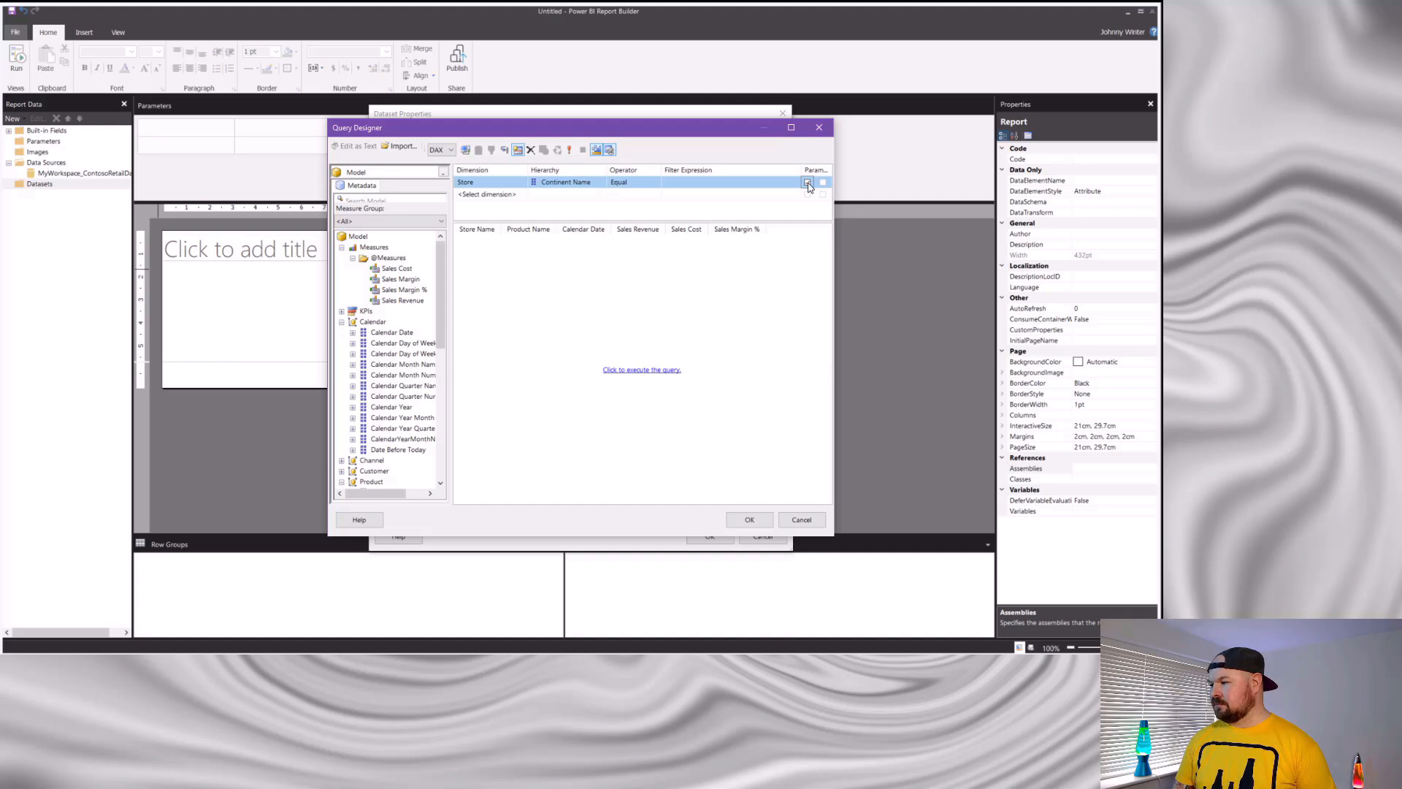
left_click(807, 183)
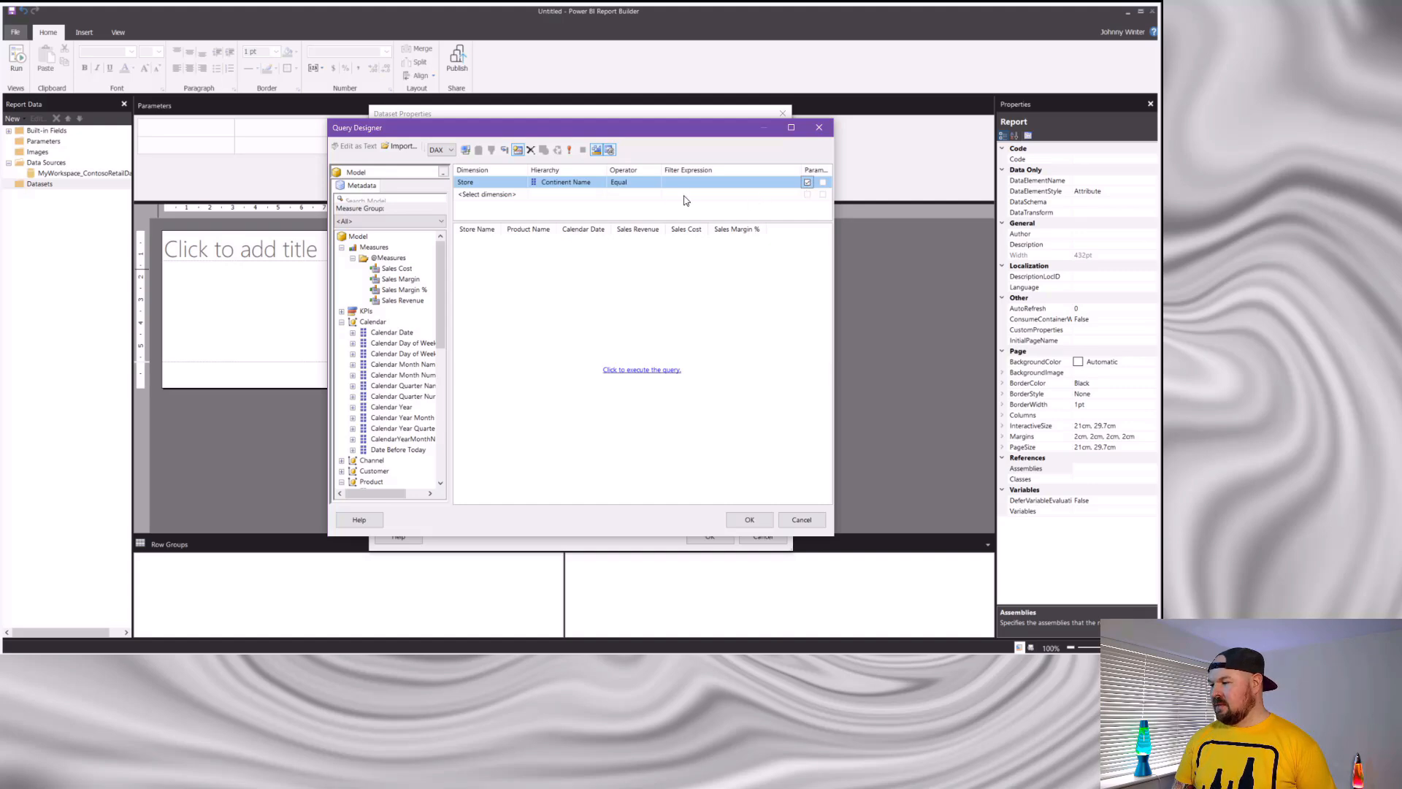
Step: Add a second query filter on the Calendar dimension's Calendar Year Month with the Equal operator and make it a parameter
left_click(515, 195)
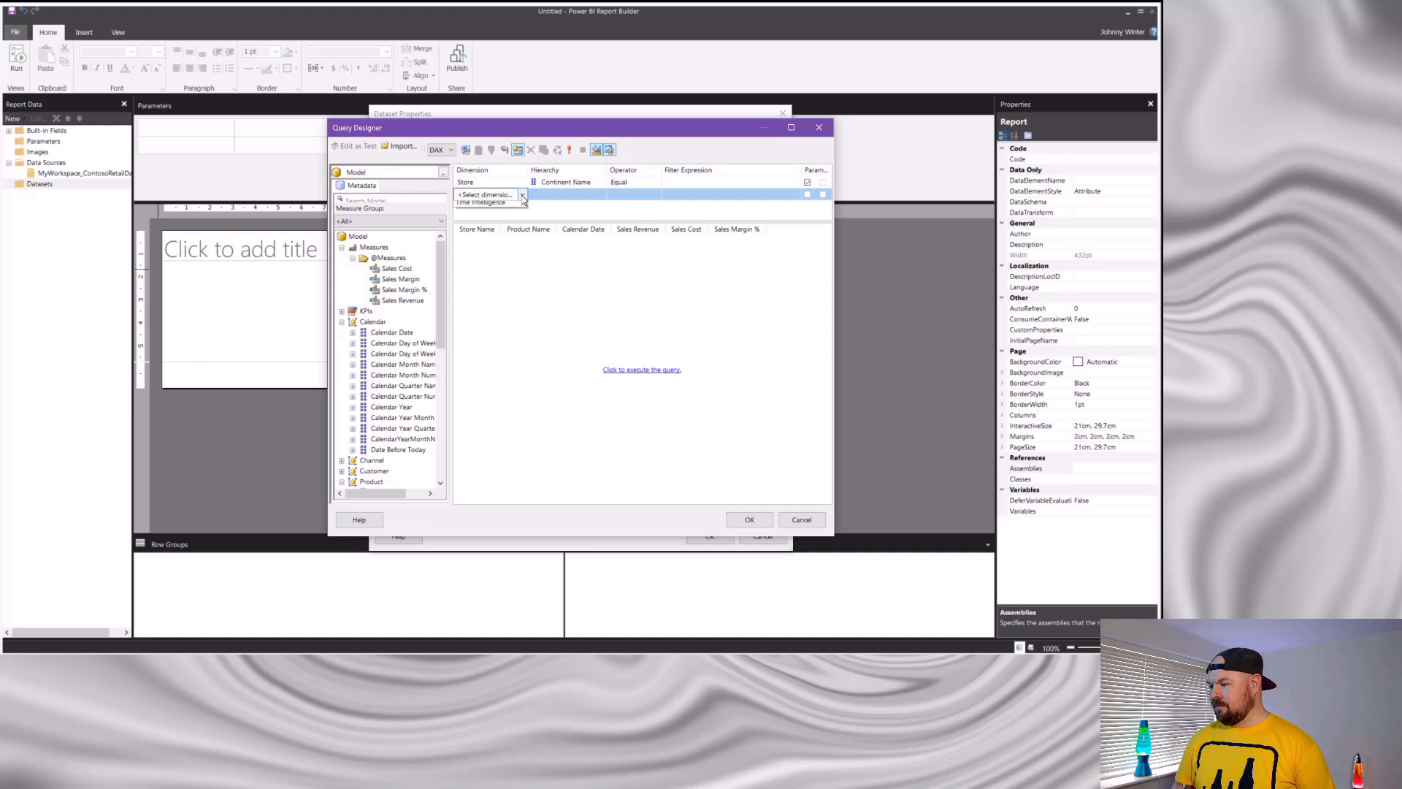
left_click(520, 194)
left_click(495, 217)
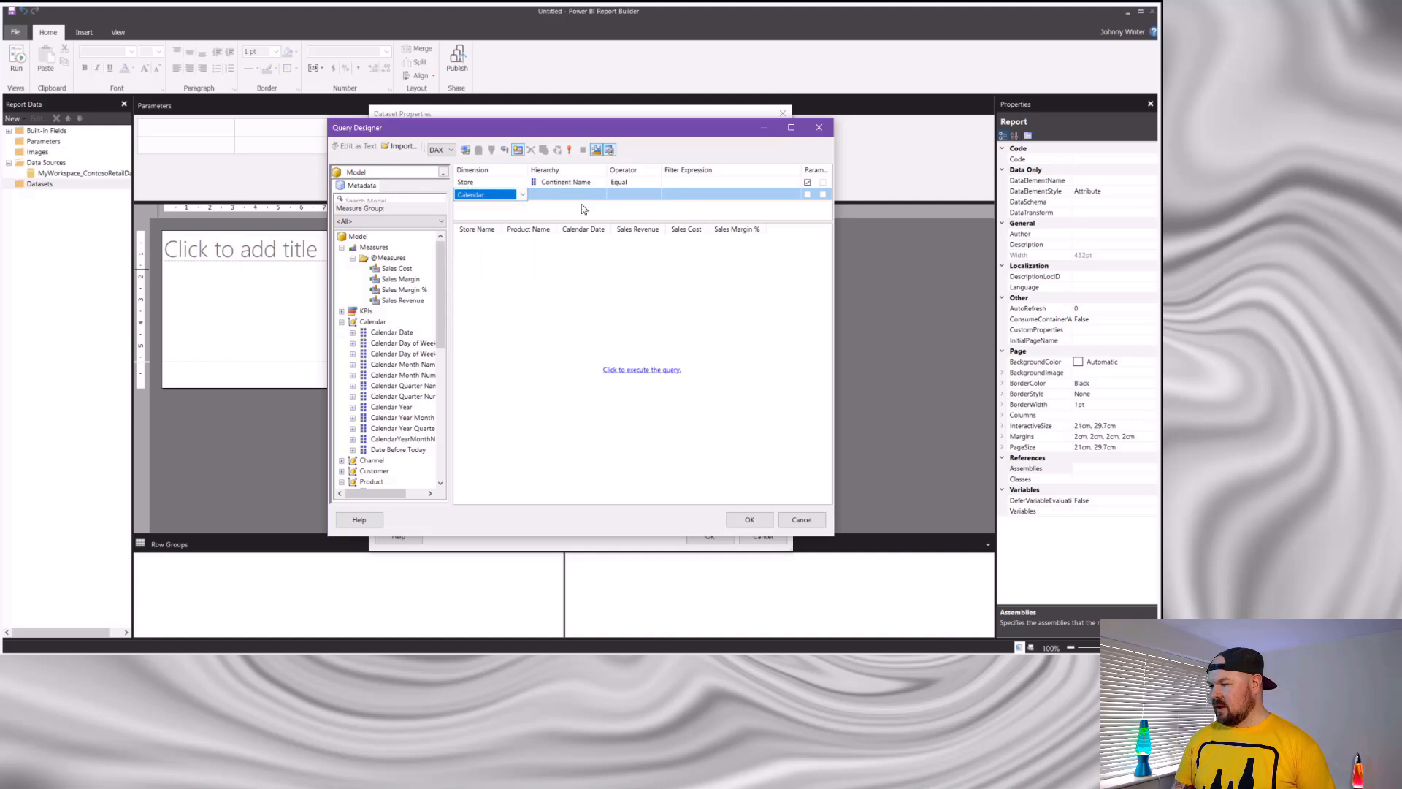
left_click(601, 194)
left_click(603, 195)
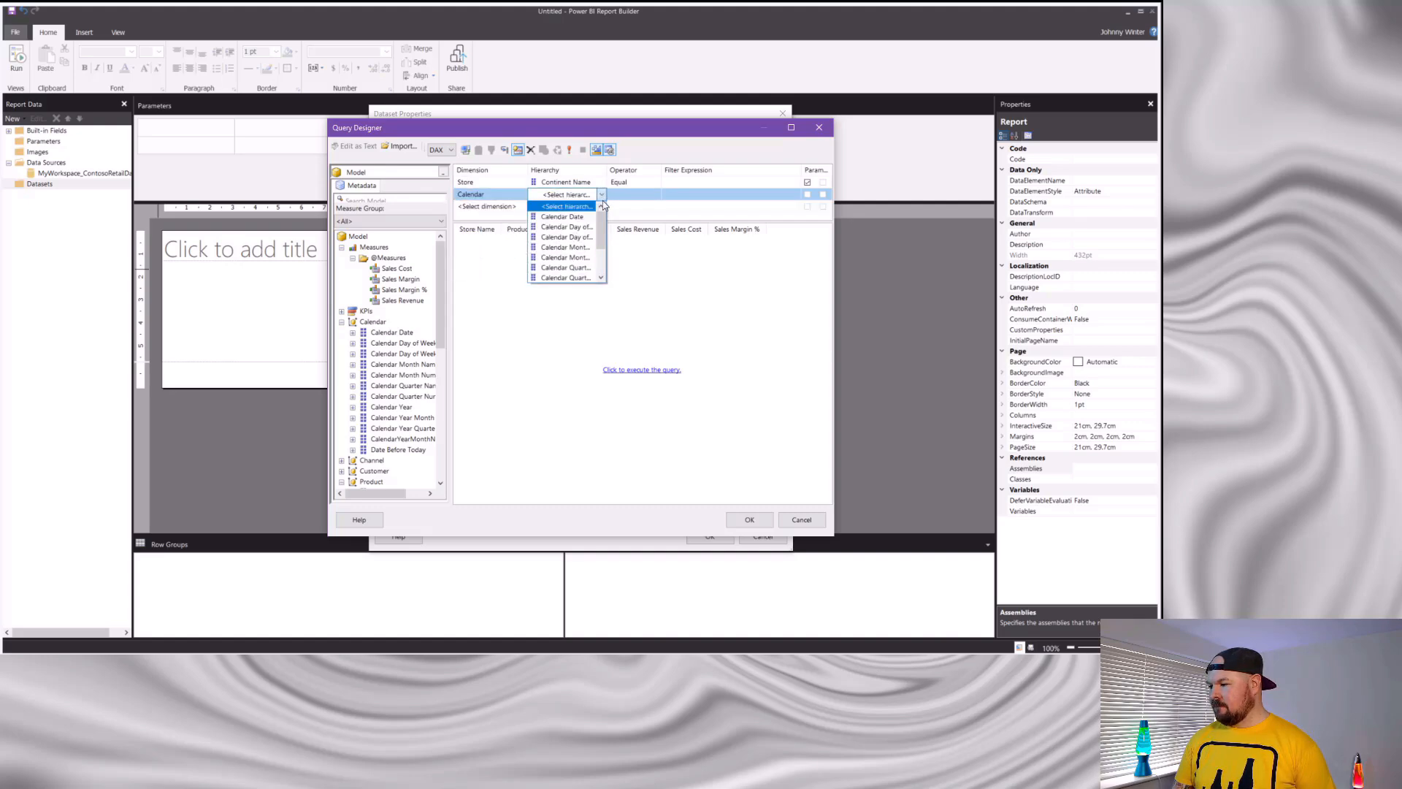
left_click_drag(603, 238, 603, 251)
left_click(576, 267)
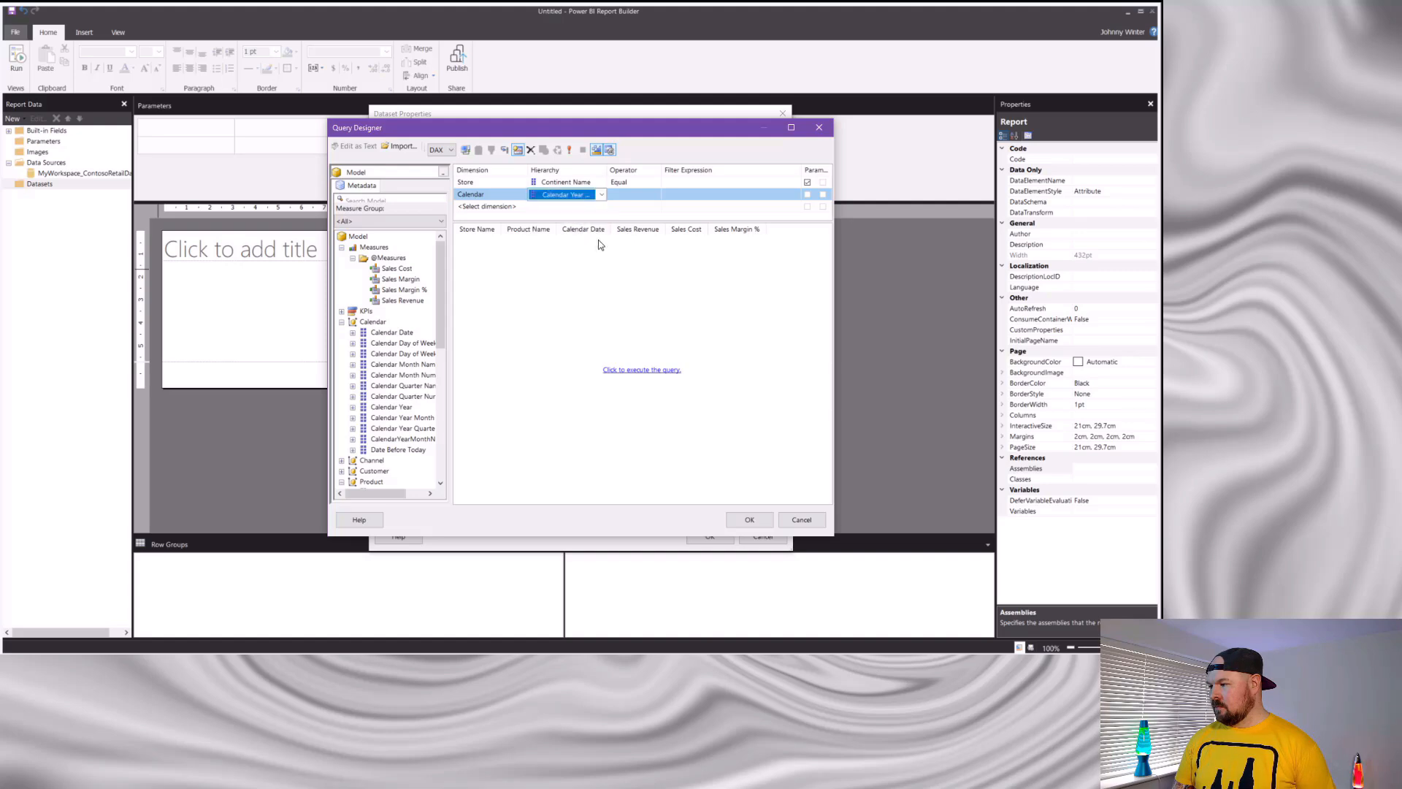
left_click_drag(606, 169, 627, 168)
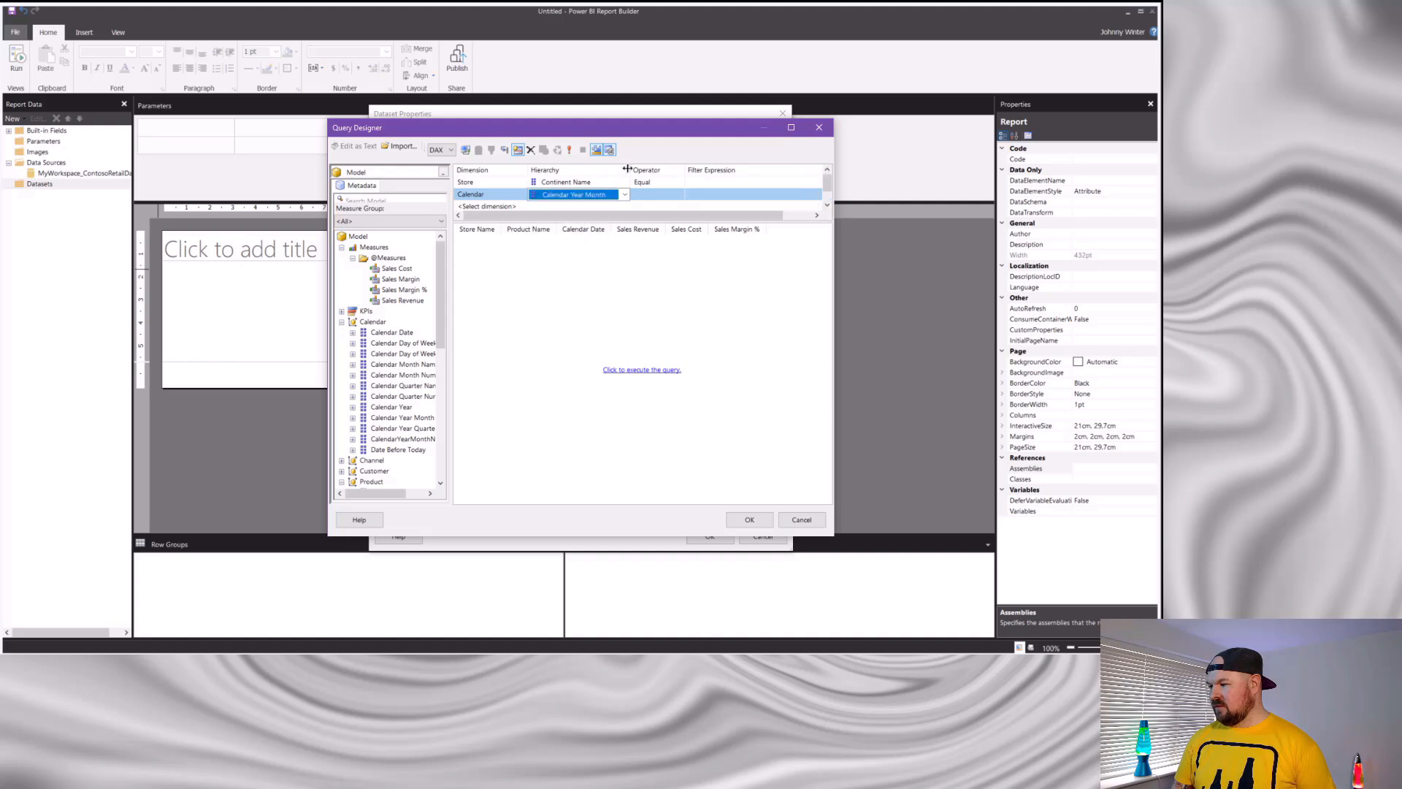
left_click(669, 195)
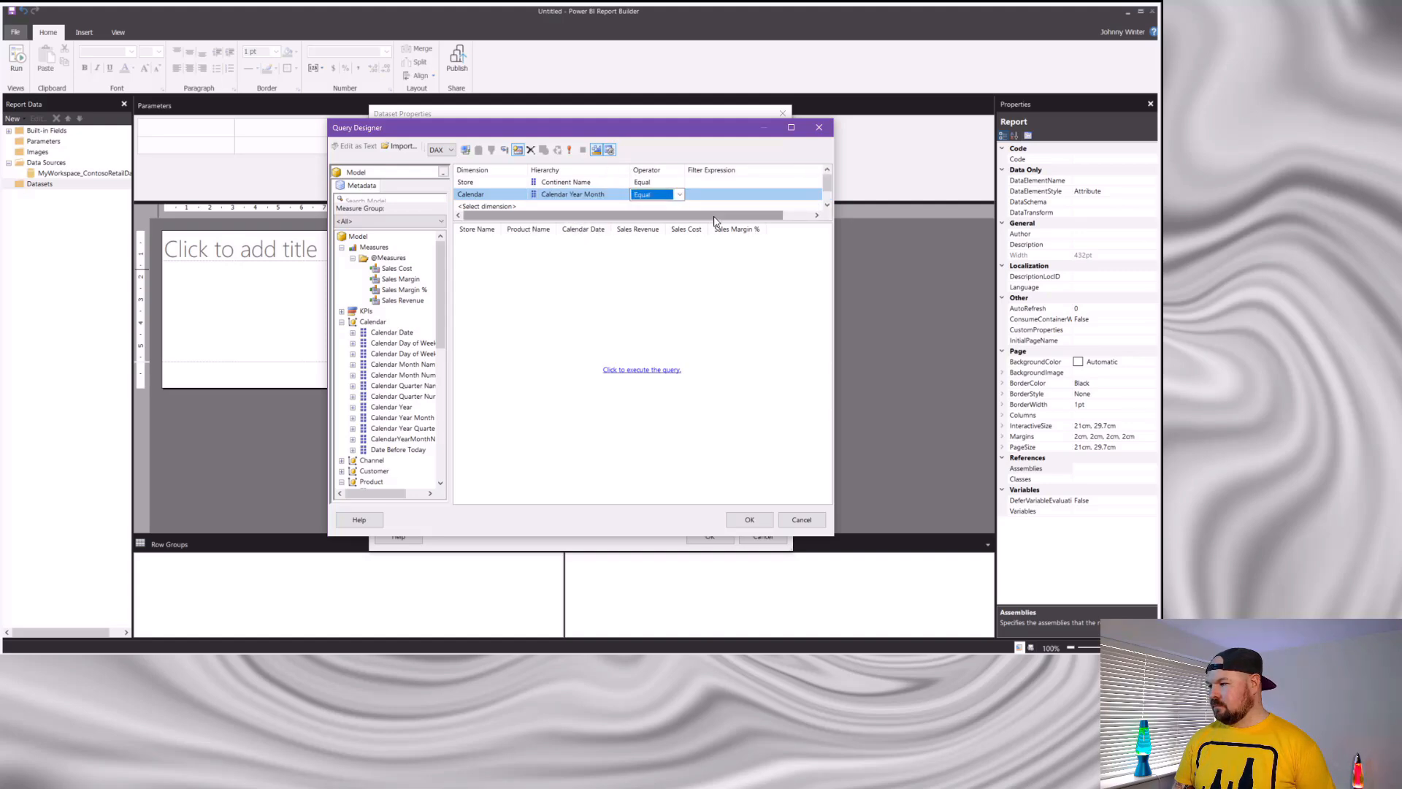
left_click_drag(715, 221, 745, 220)
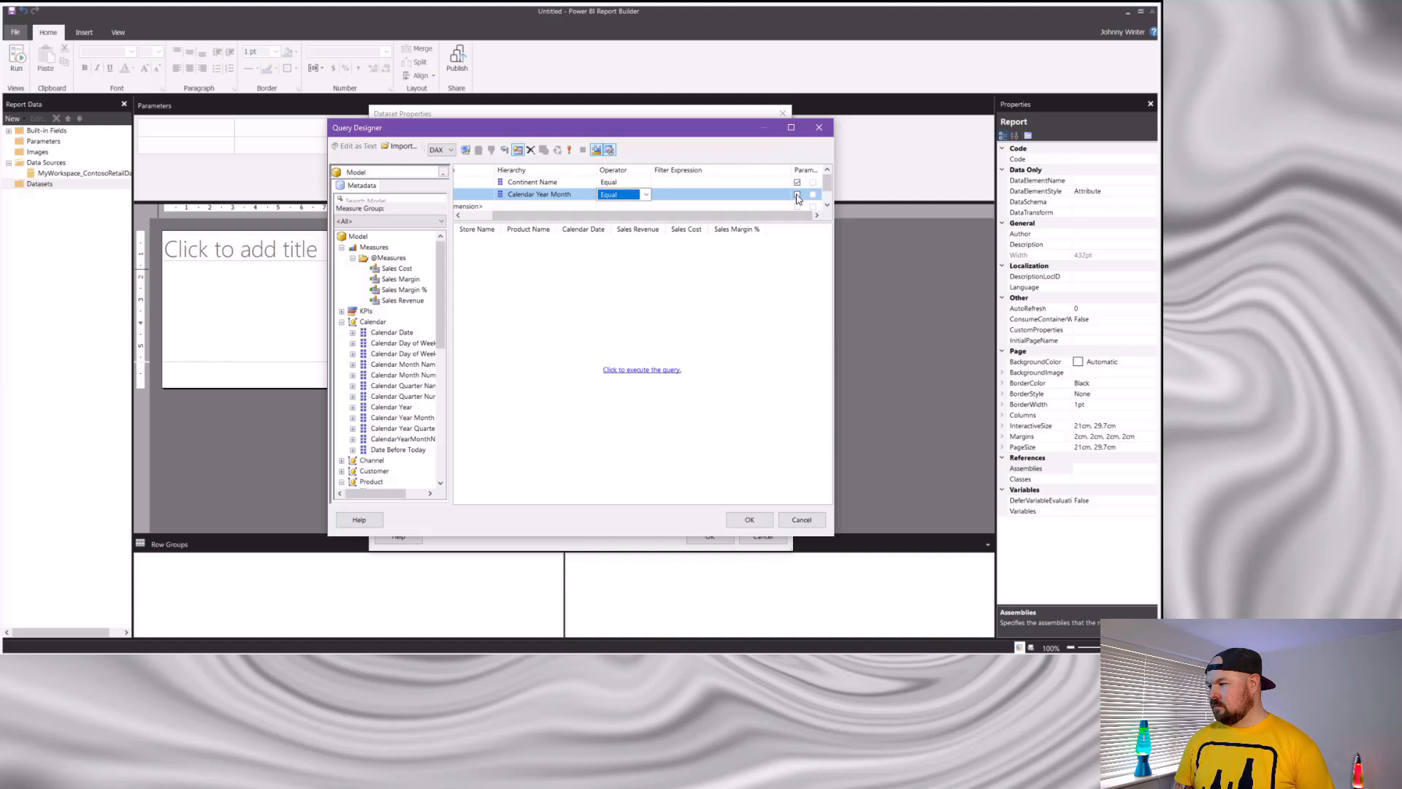
left_click(797, 196)
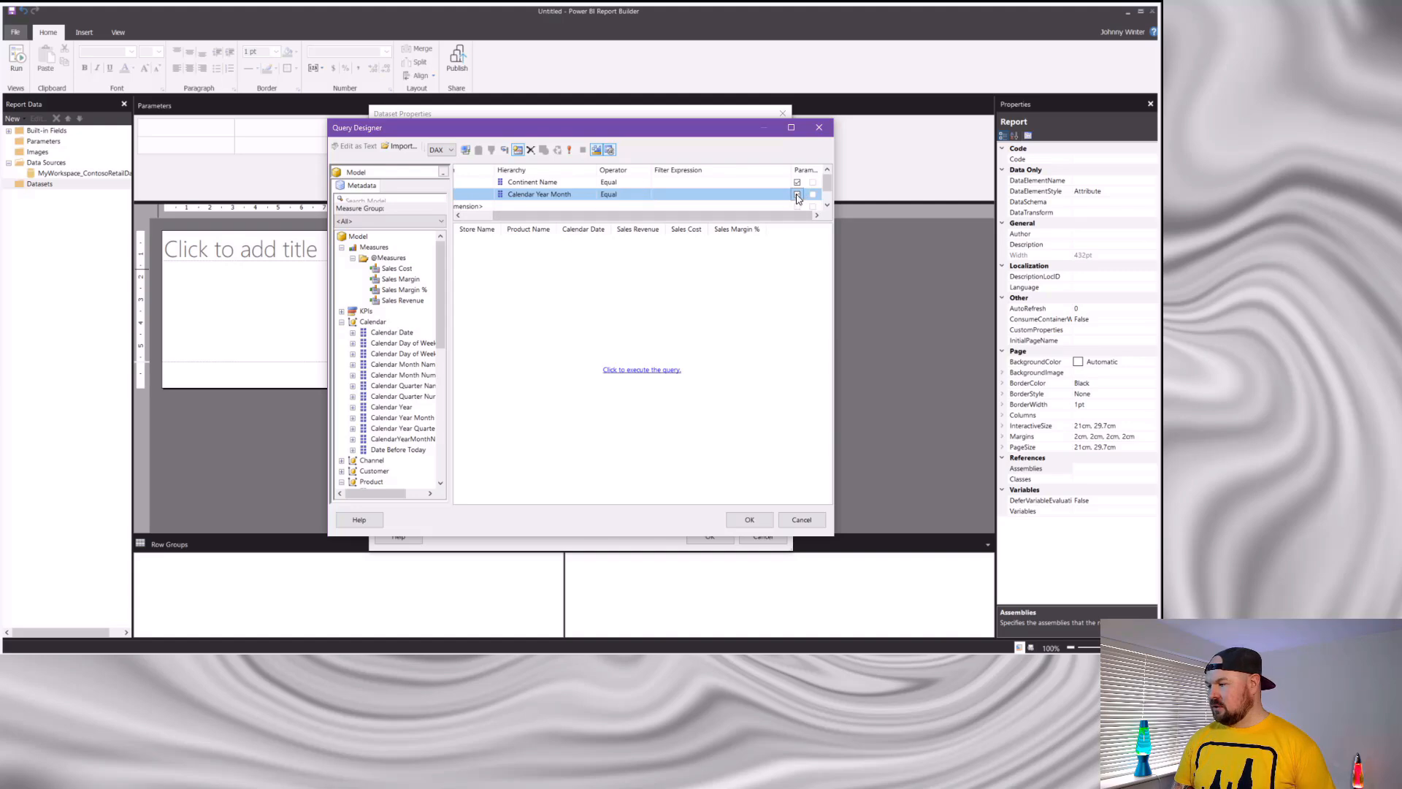
left_click(797, 196)
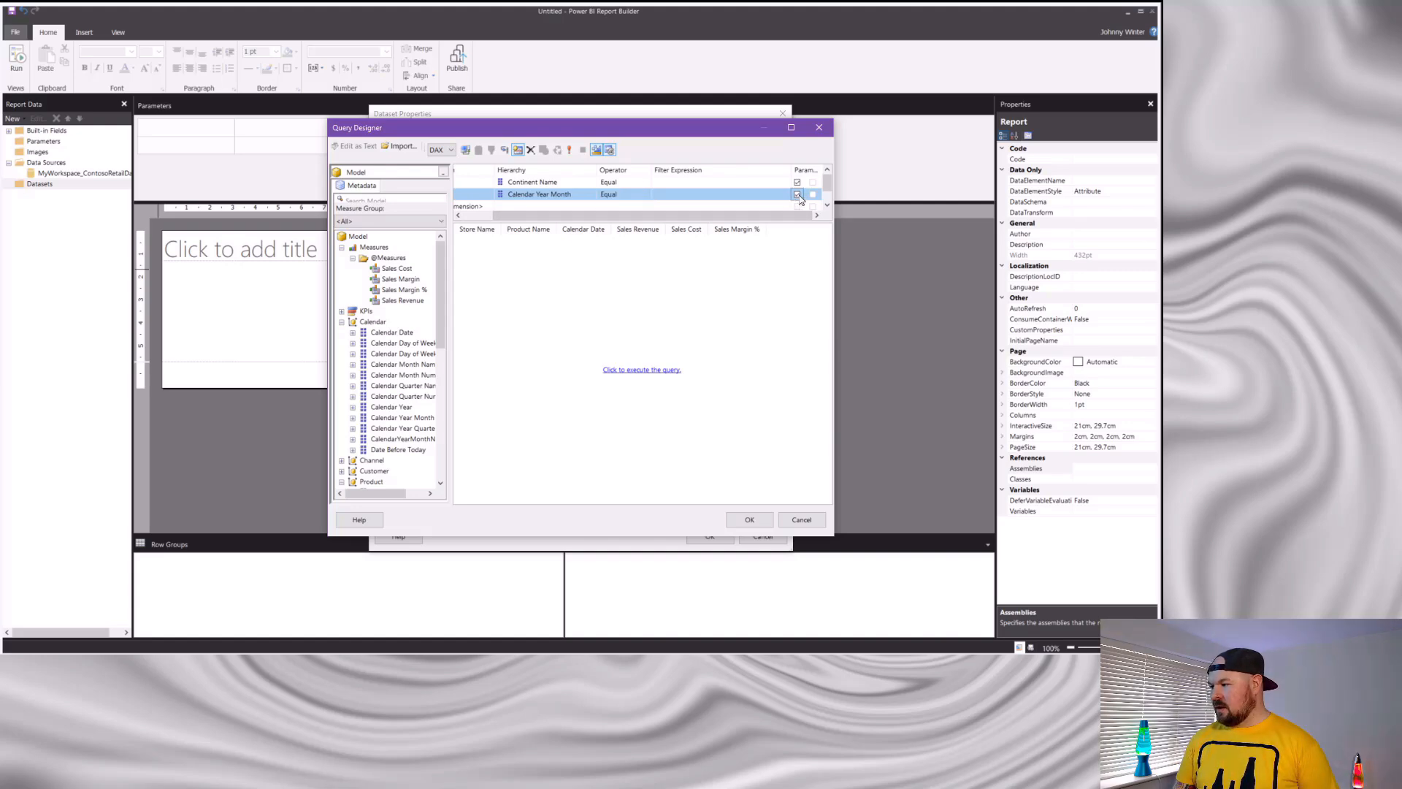
Step: Execute the query to preview its rows, and accept the query and the dataset properties
left_click(660, 370)
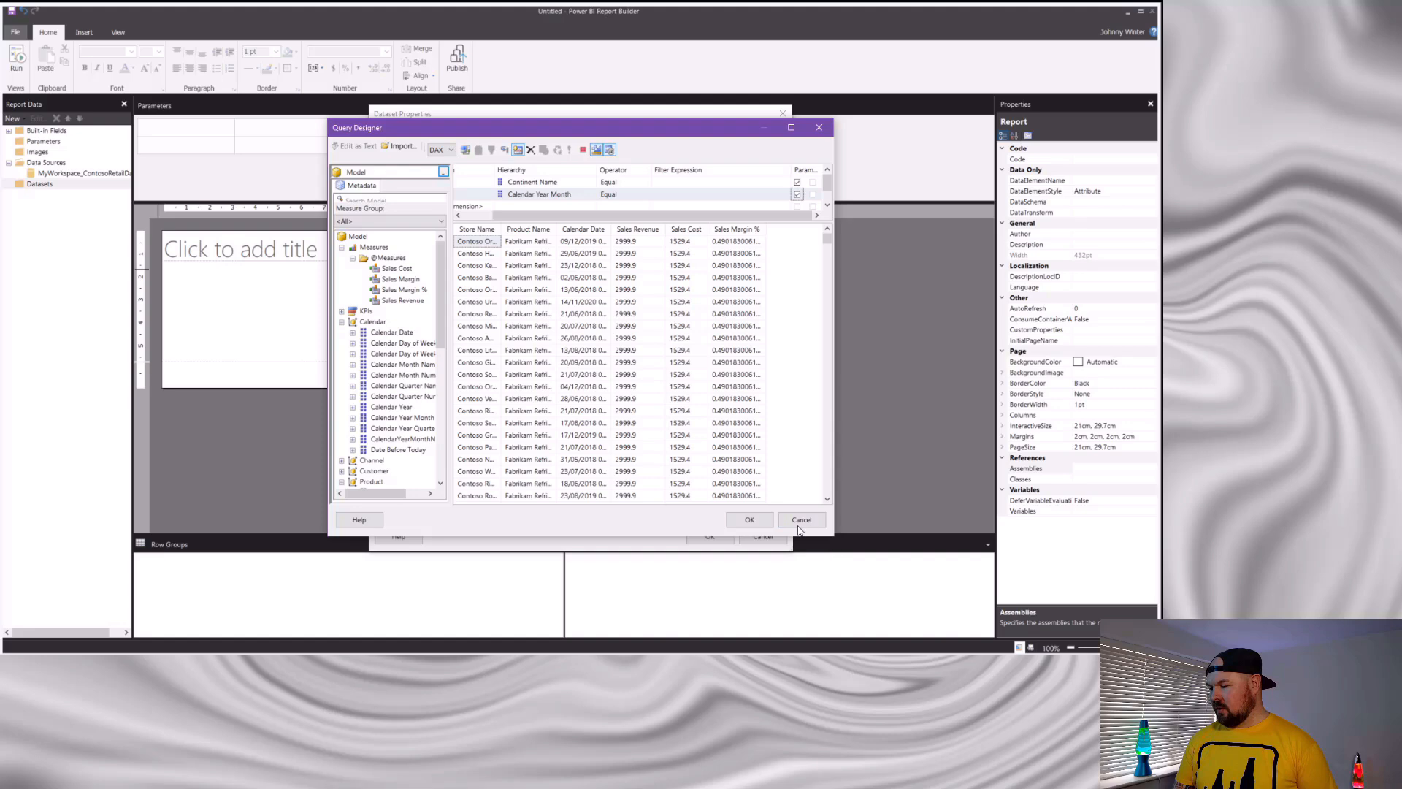
left_click(742, 521)
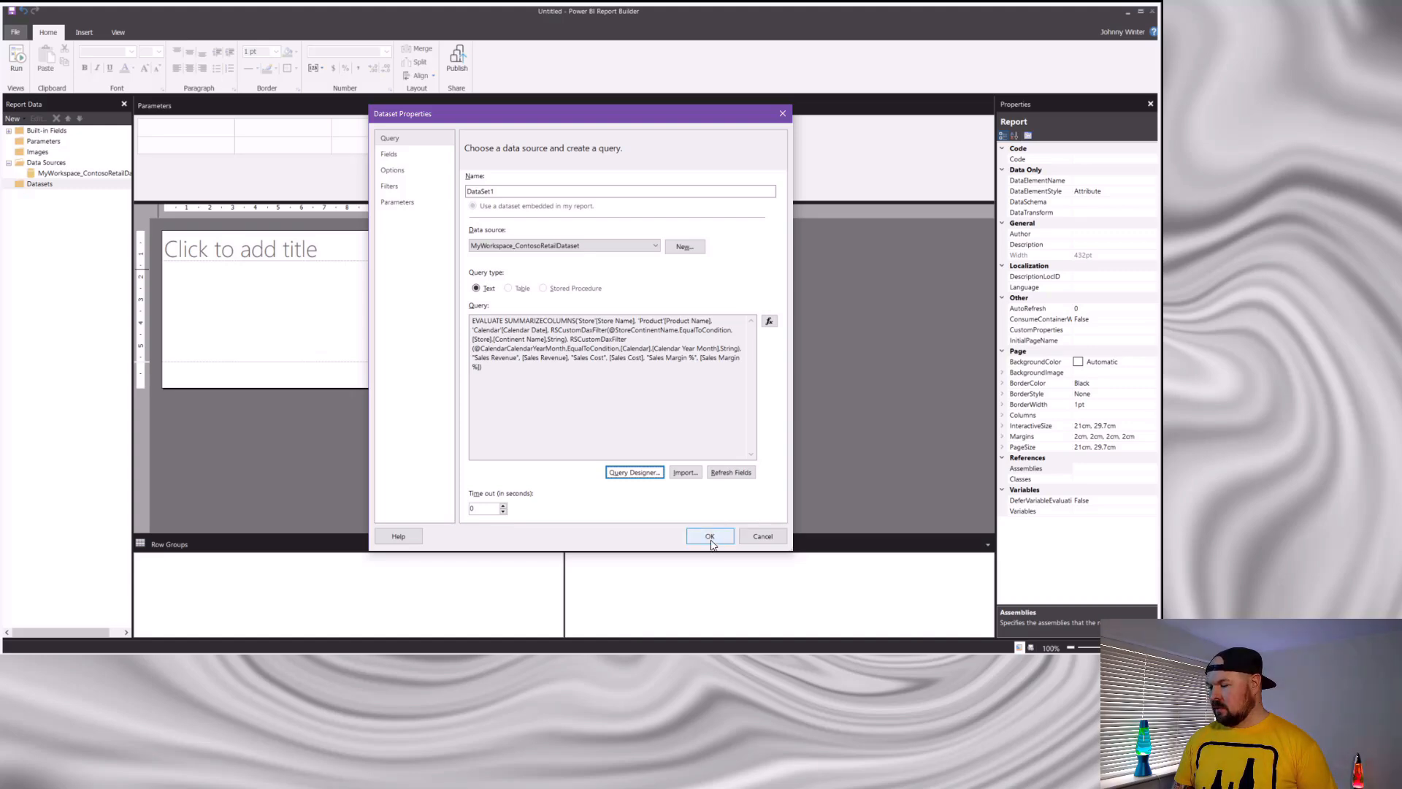
left_click(712, 537)
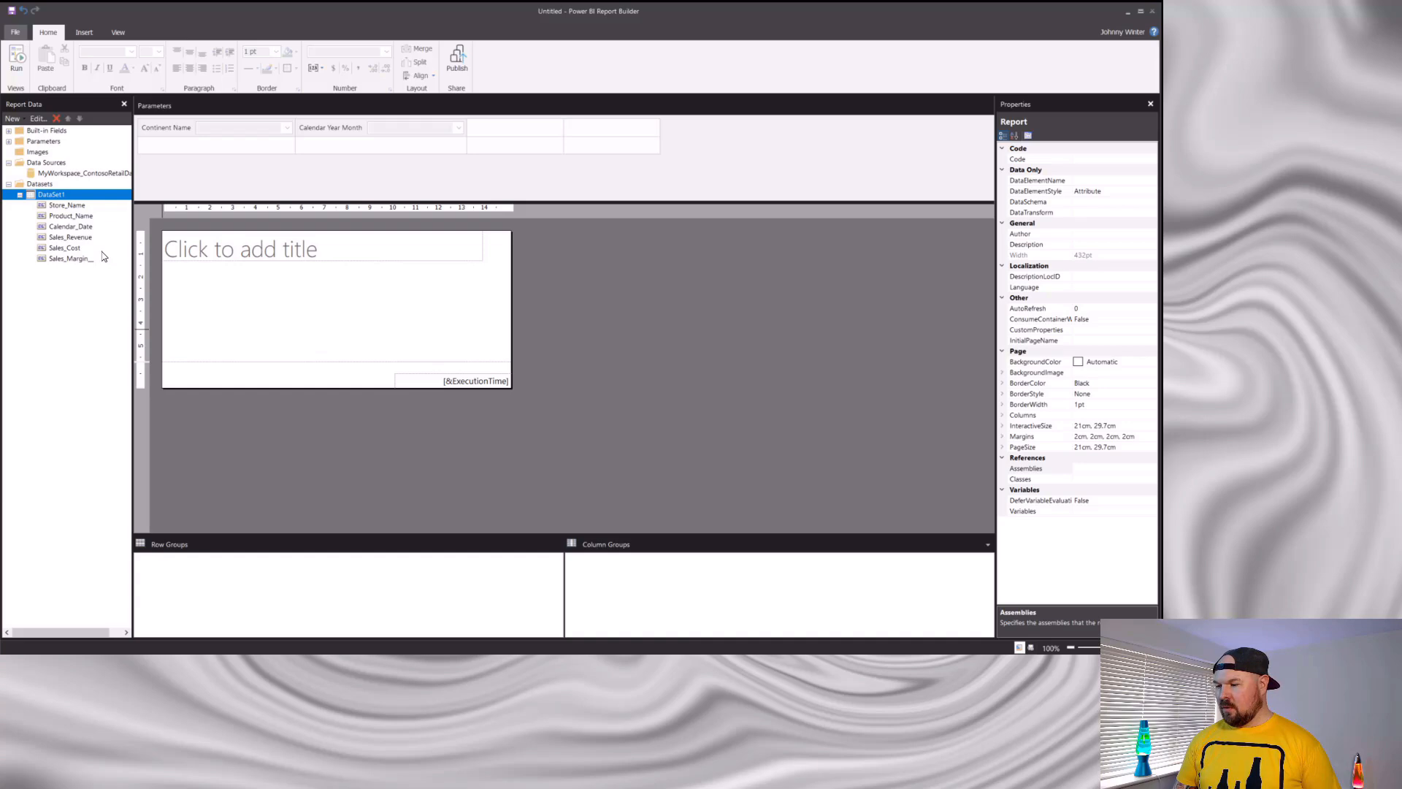
Step: Insert a table into the report body and place it directly beneath the title, aligned with the body's left edge
right_click(213, 302)
mouse_move(270, 345)
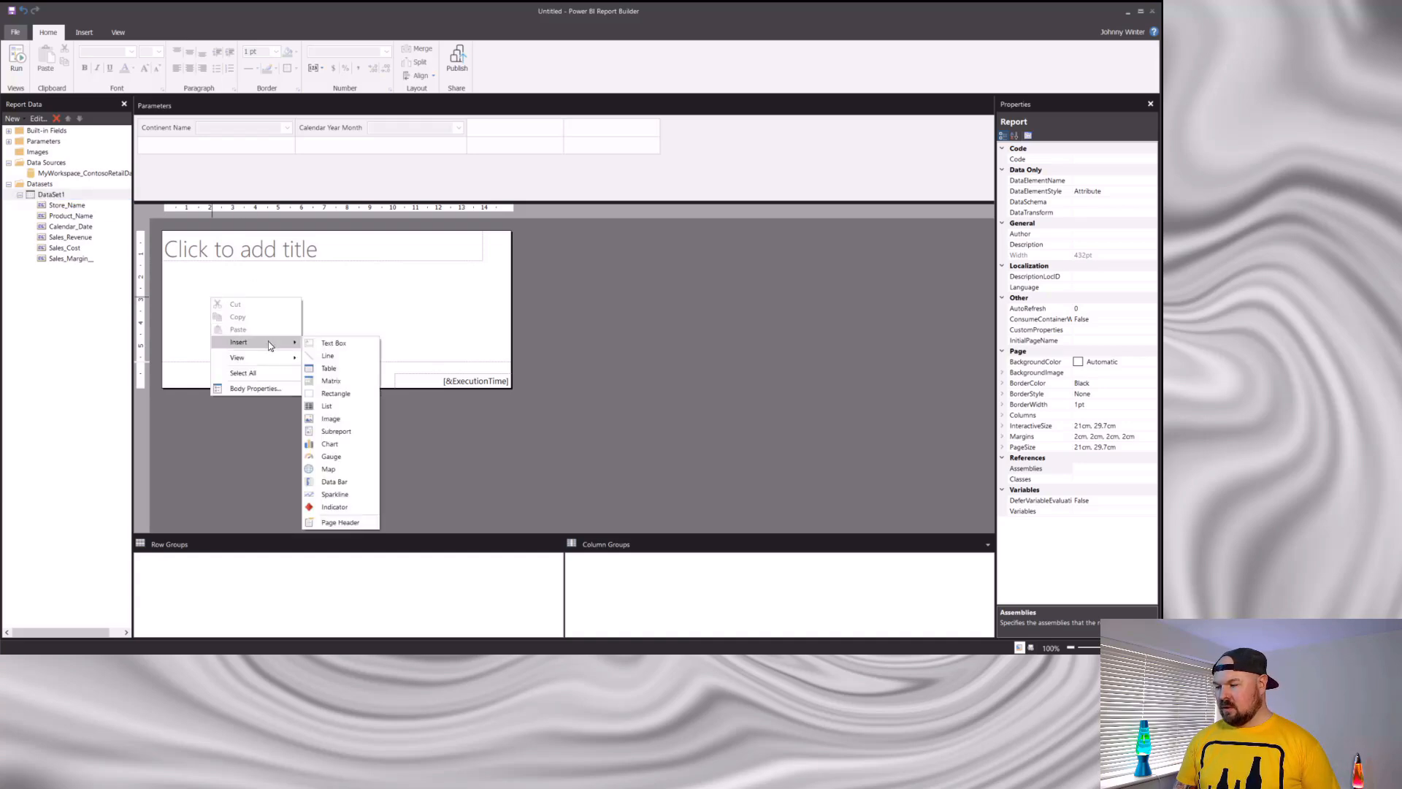
left_click(328, 368)
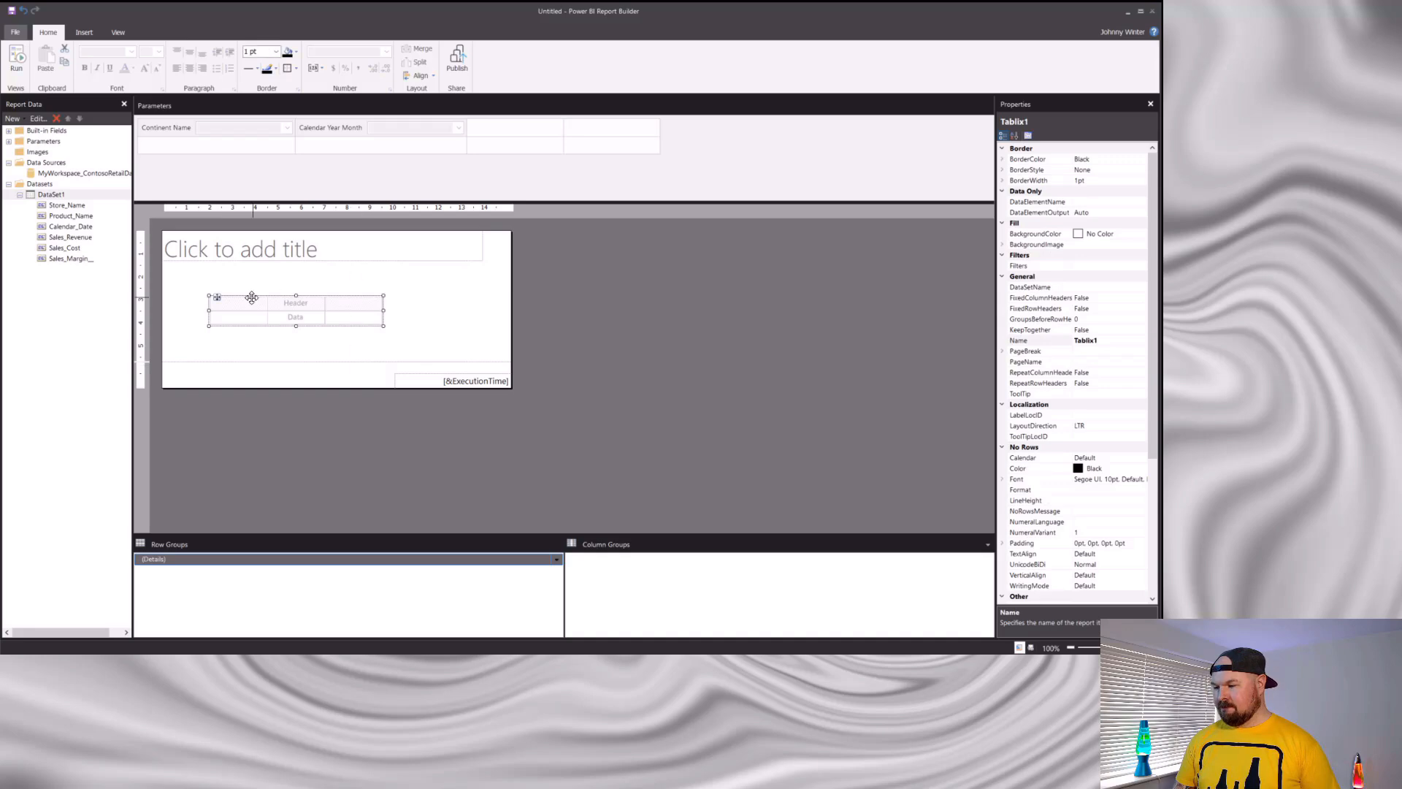
left_click_drag(217, 298, 174, 265)
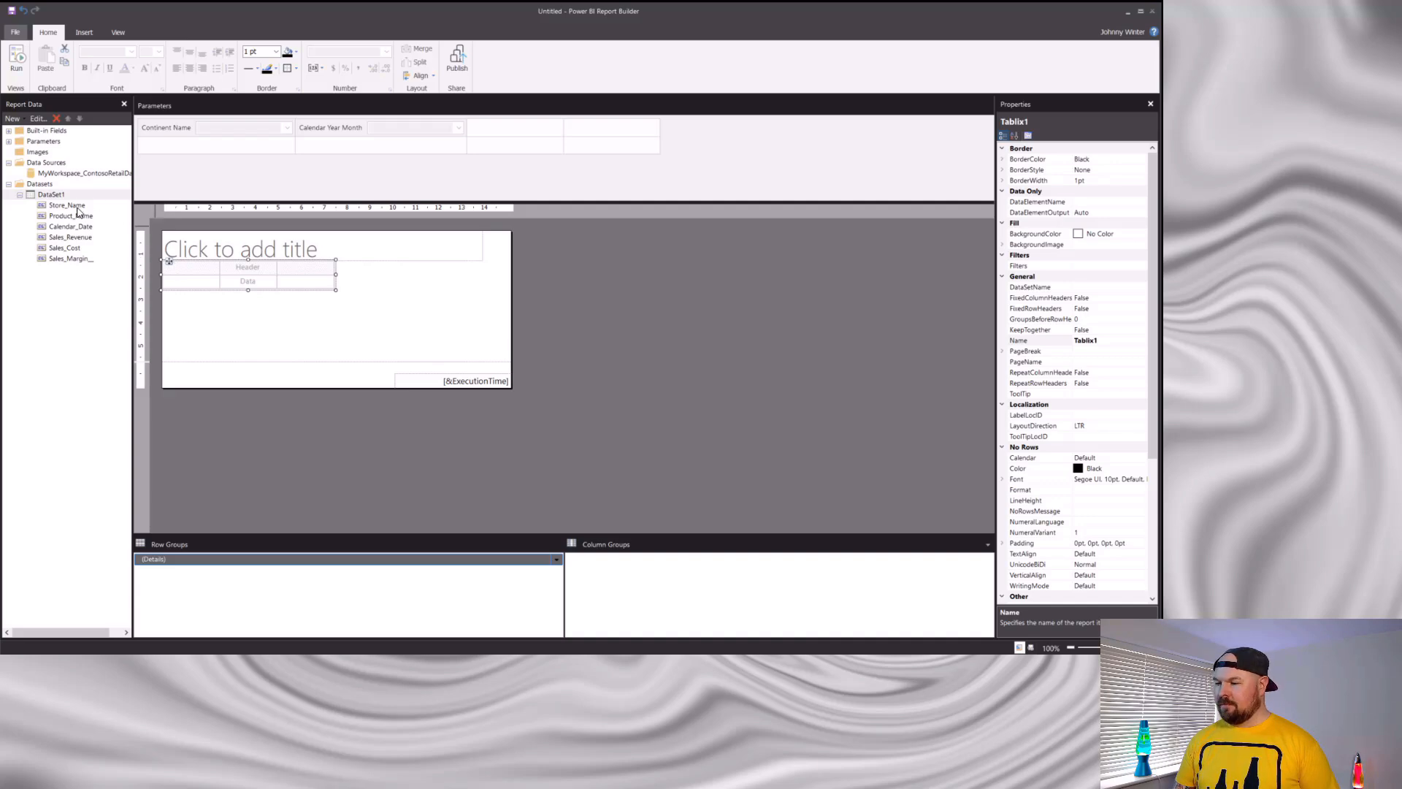
Step: Fill the table's columns with the Store_Name, Product_Name, Calendar_Date, Sales_Revenue, Sales_Cost and Sales_Margin__ fields in that order
left_click_drag(81, 196, 249, 283)
left_click_drag(71, 227, 329, 282)
left_click_drag(75, 248, 387, 283)
left_click_drag(76, 260, 442, 285)
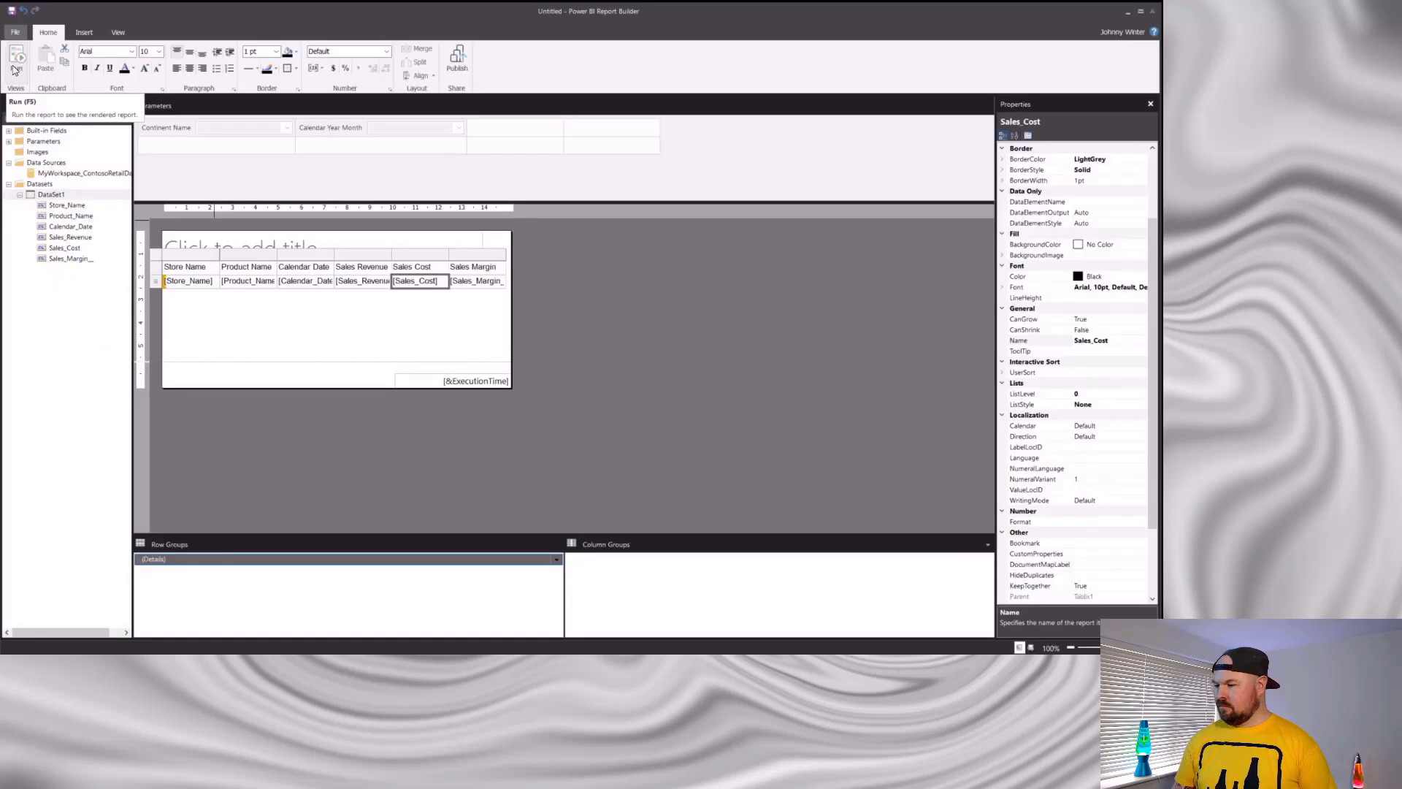
Step: Run the report with Continent Name set to Europe and Calendar Year Month set to 2021-Jan
left_click(15, 70)
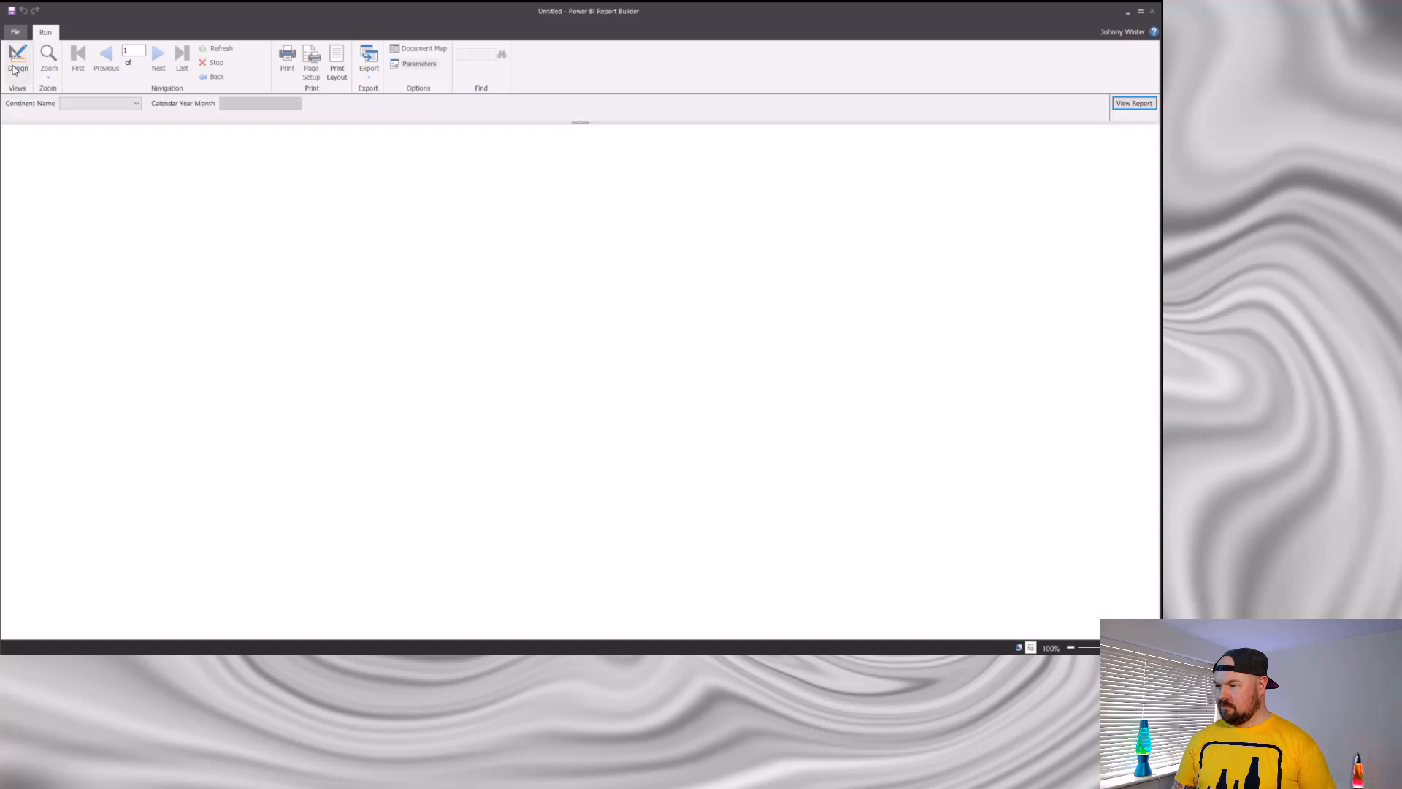
left_click(136, 104)
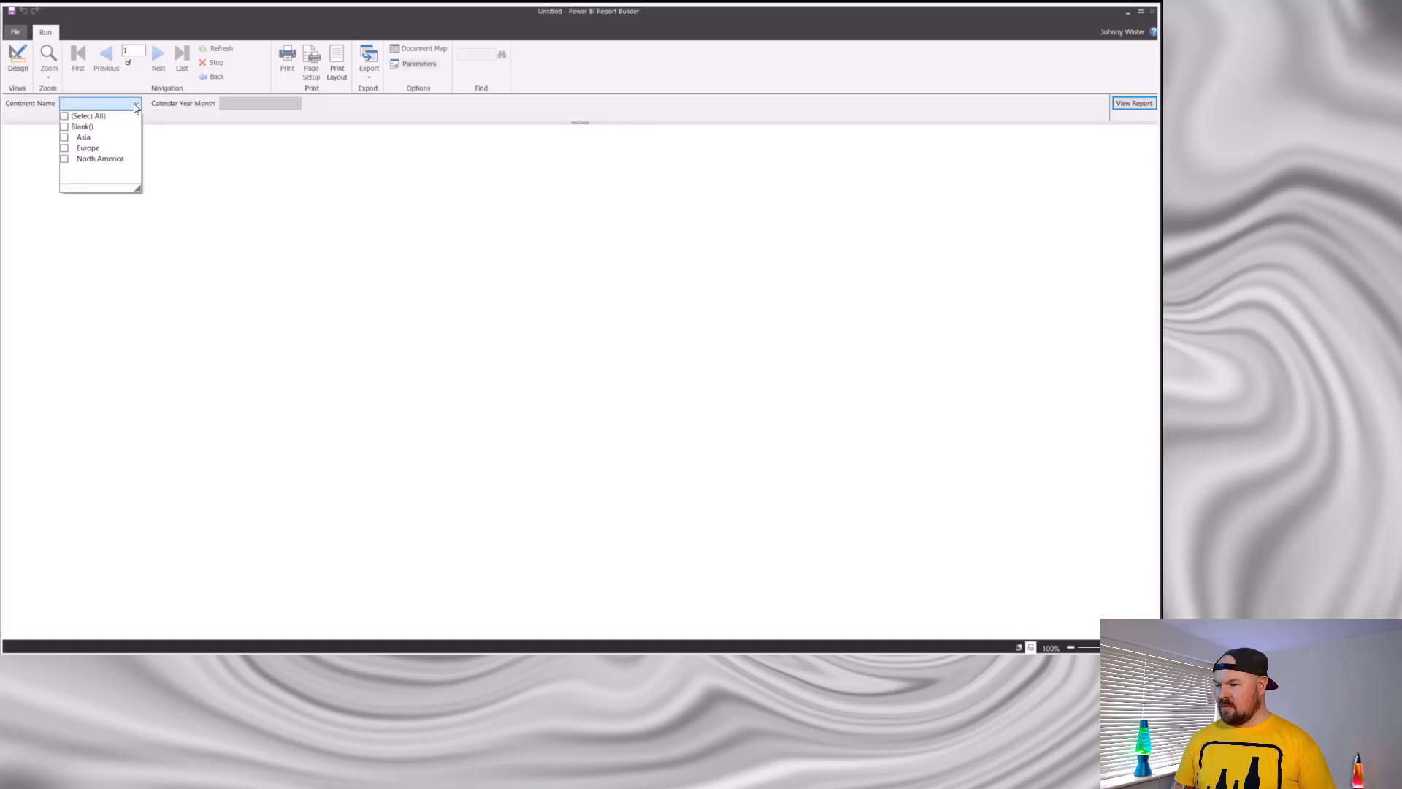
left_click(92, 148)
left_click(275, 172)
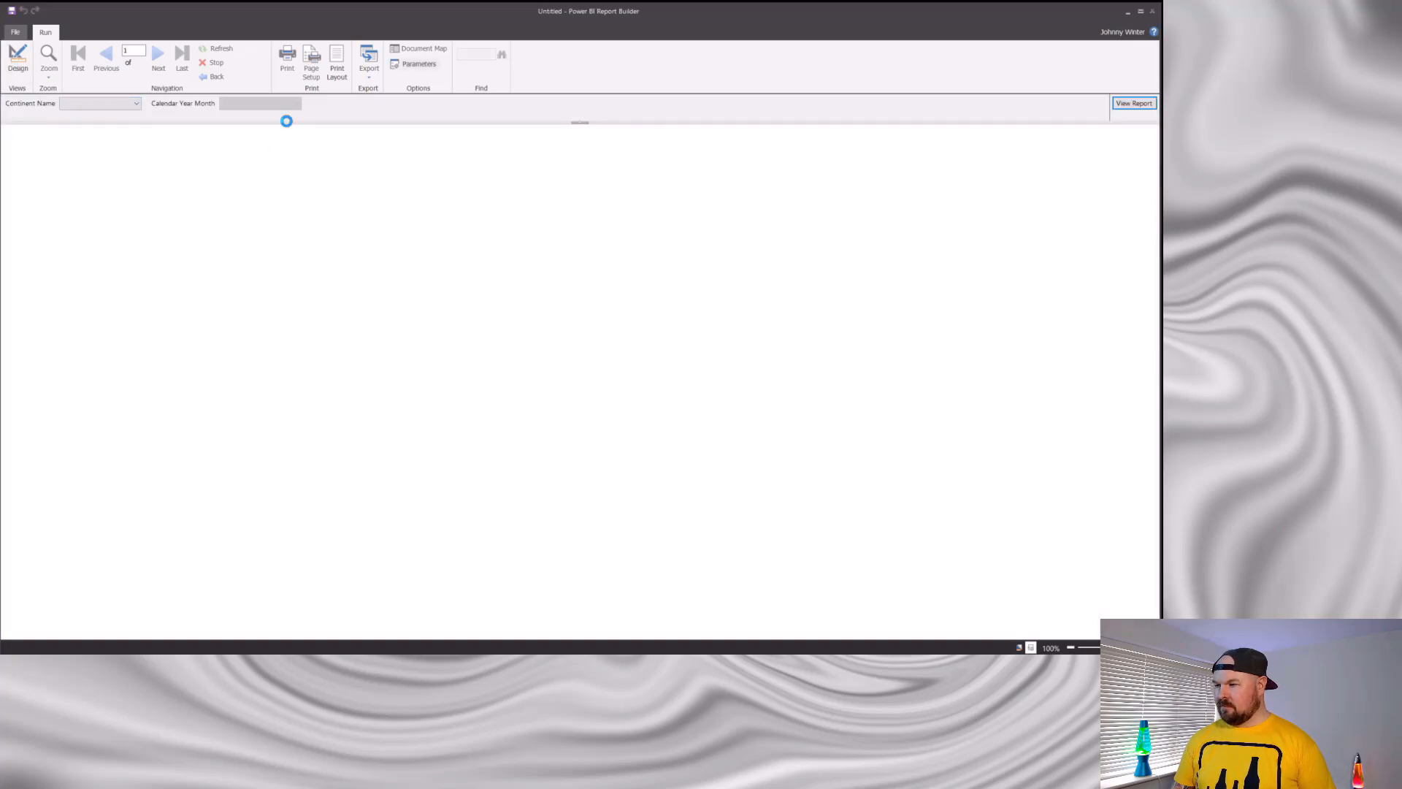
left_click(296, 104)
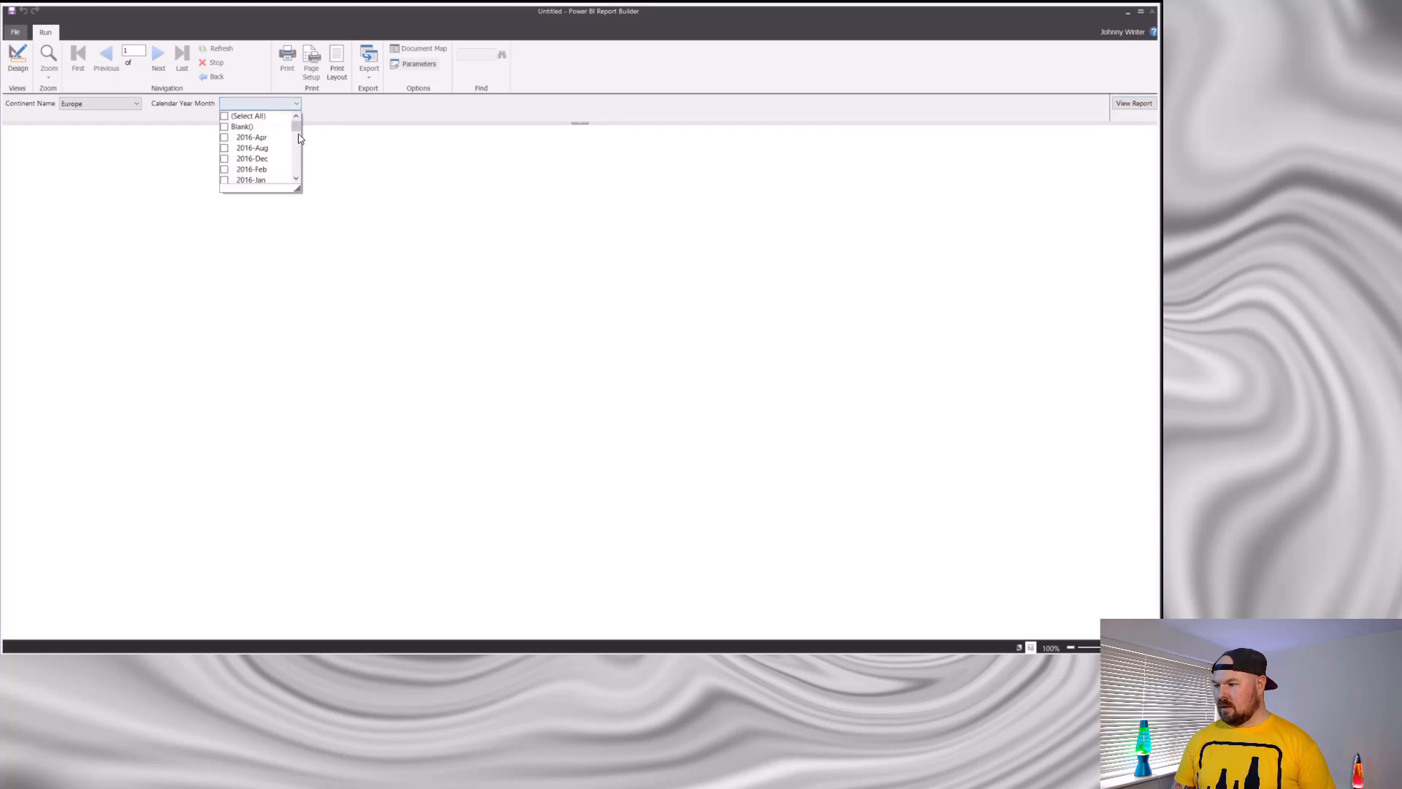
left_click_drag(299, 139, 299, 164)
left_click(225, 129)
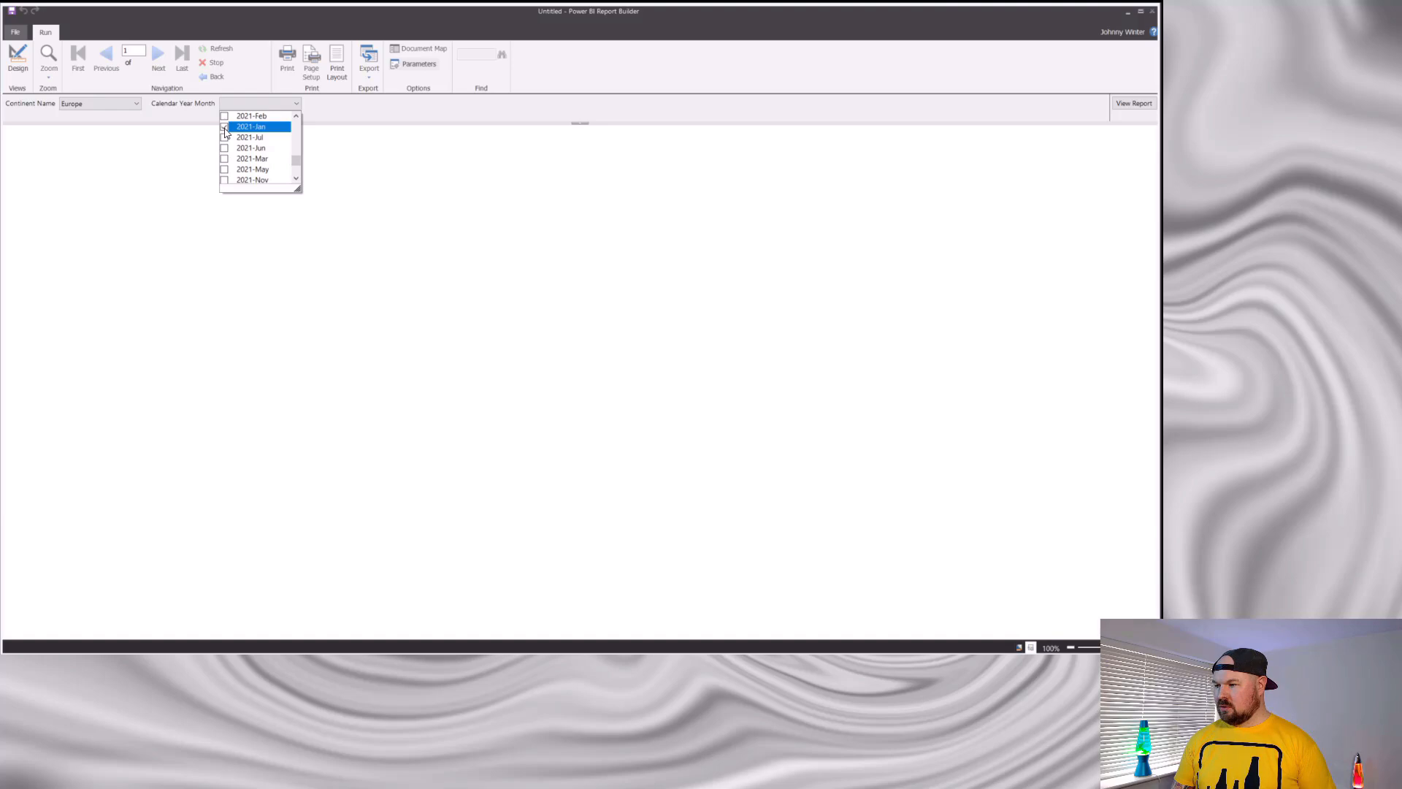
left_click(338, 183)
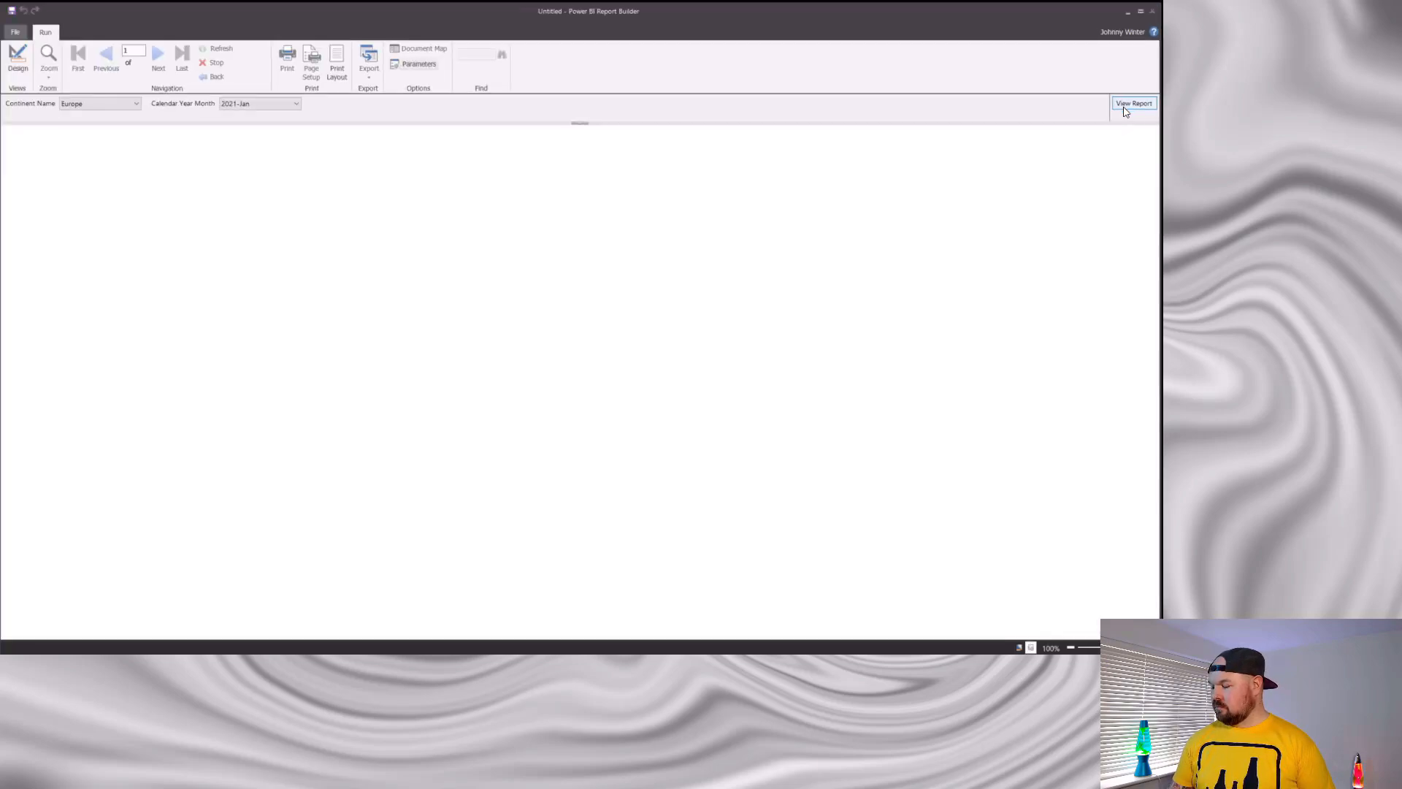
left_click(1133, 104)
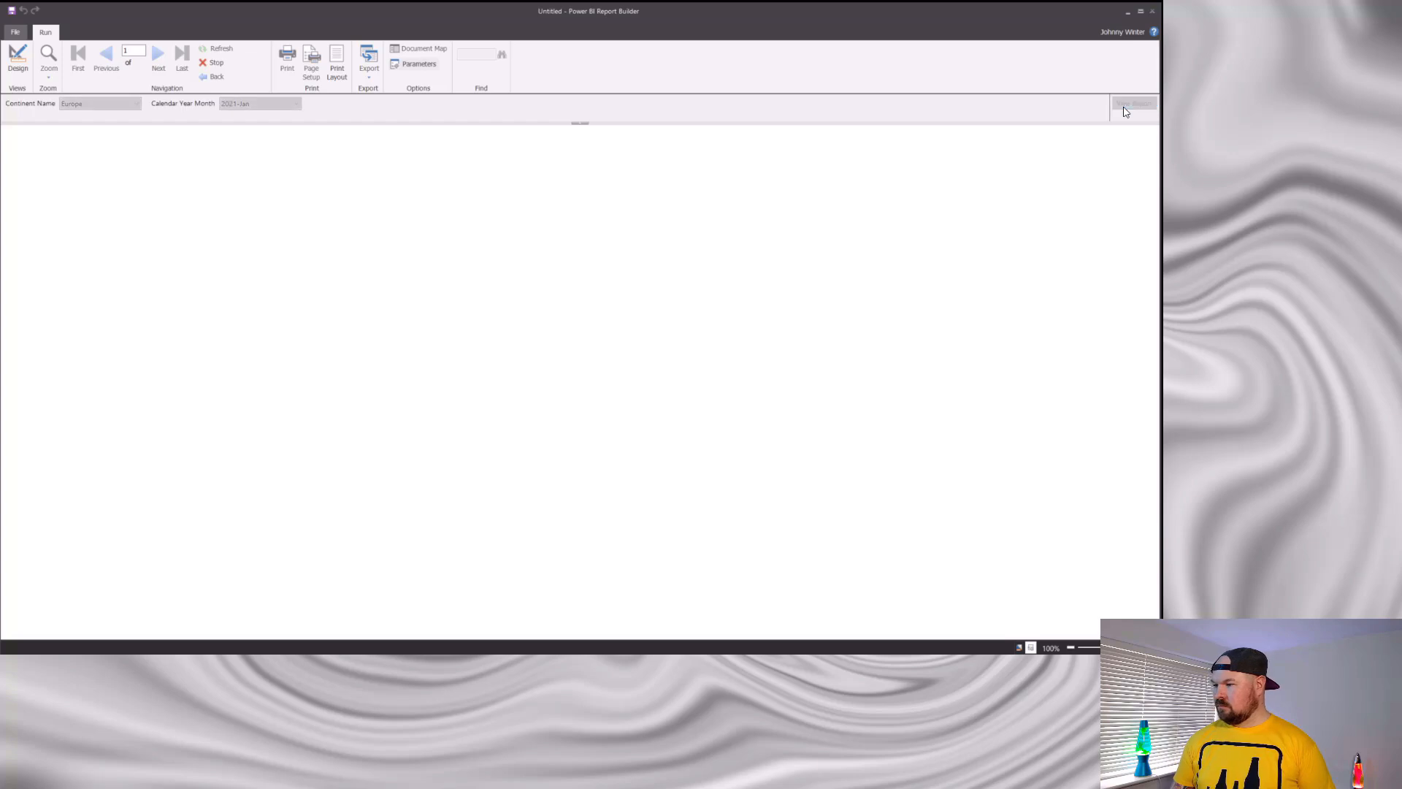